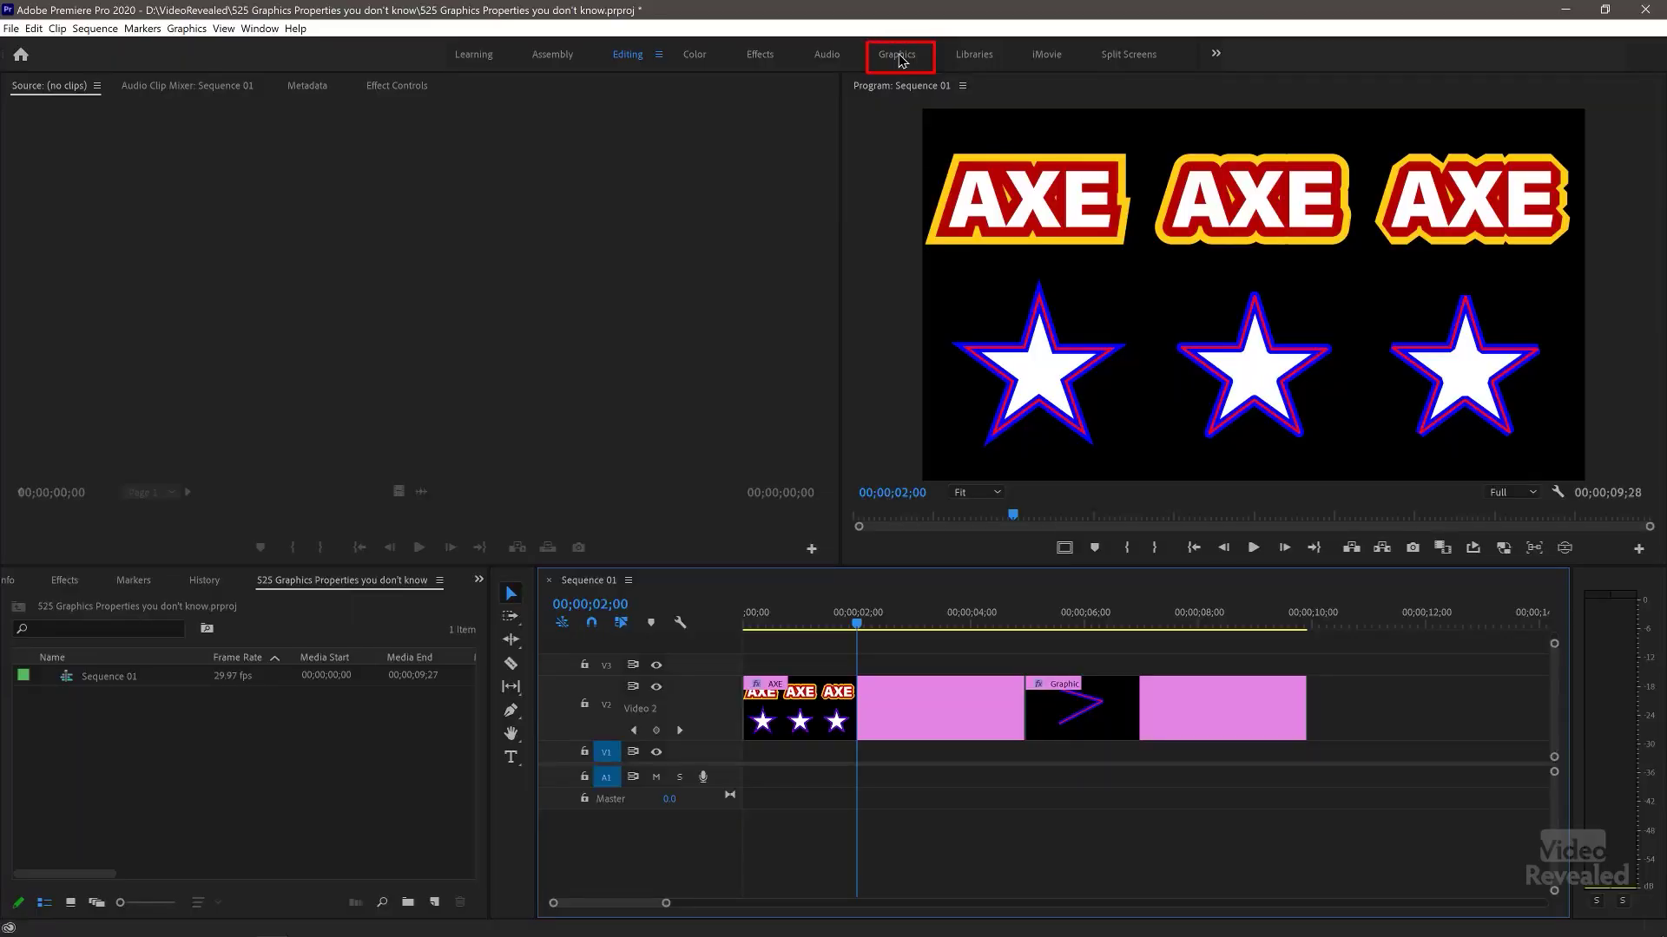
Switch to the Graphics workspace and resize the panels so the Program Monitor is taller and wider
click(899, 56)
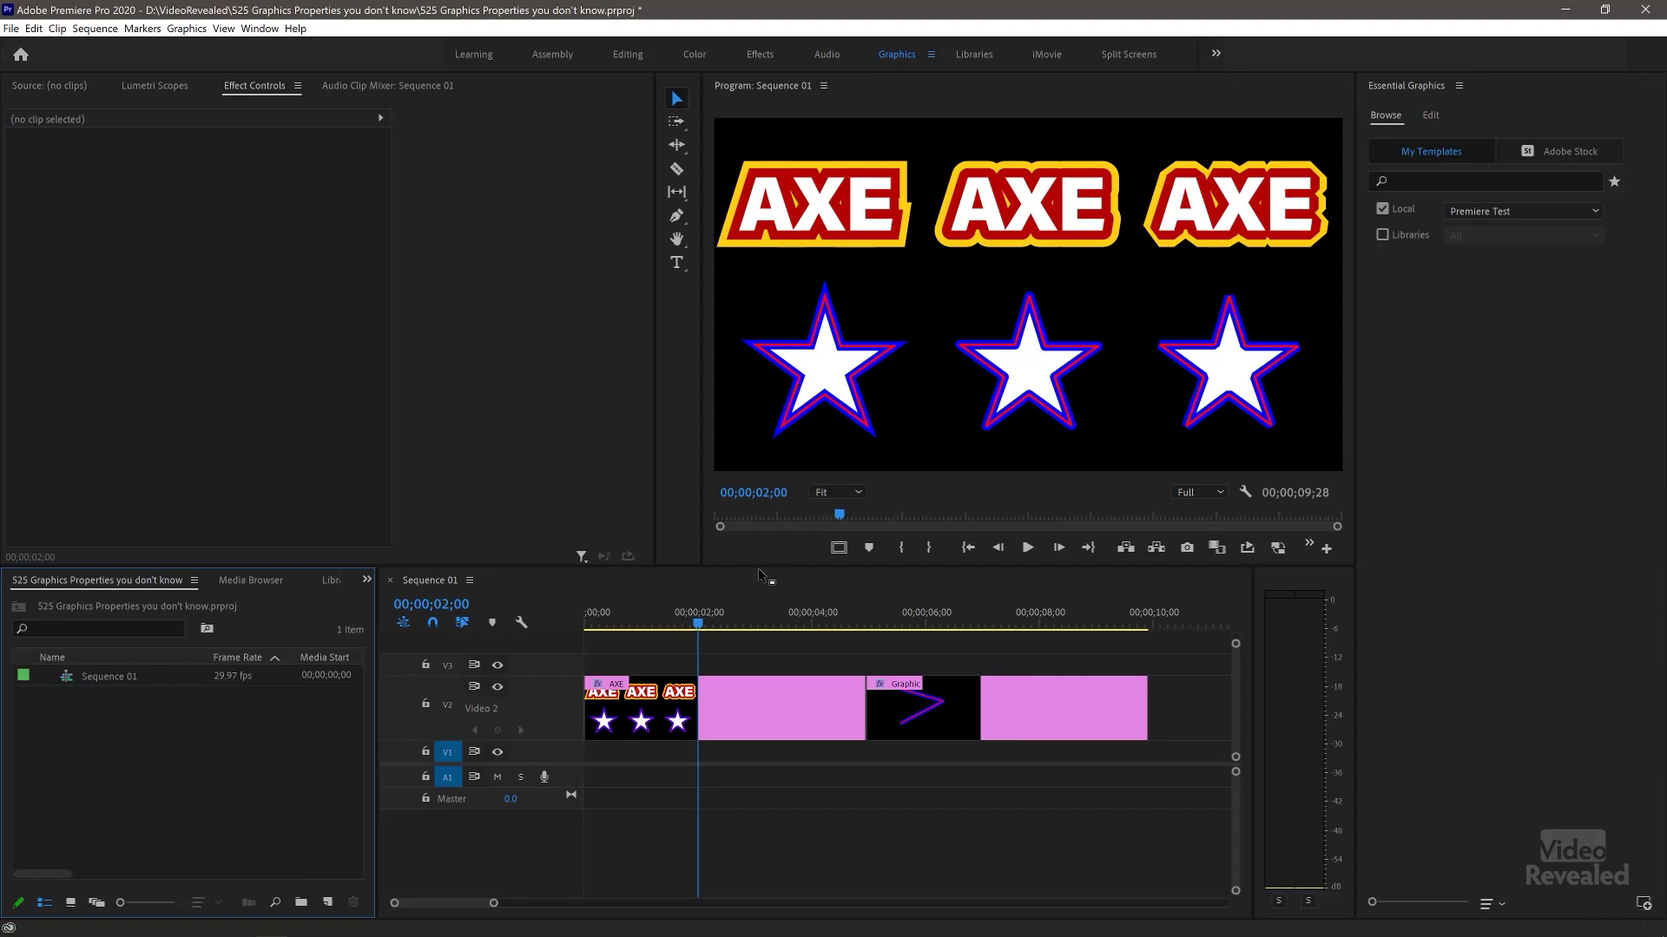
drag(757, 565, 740, 712)
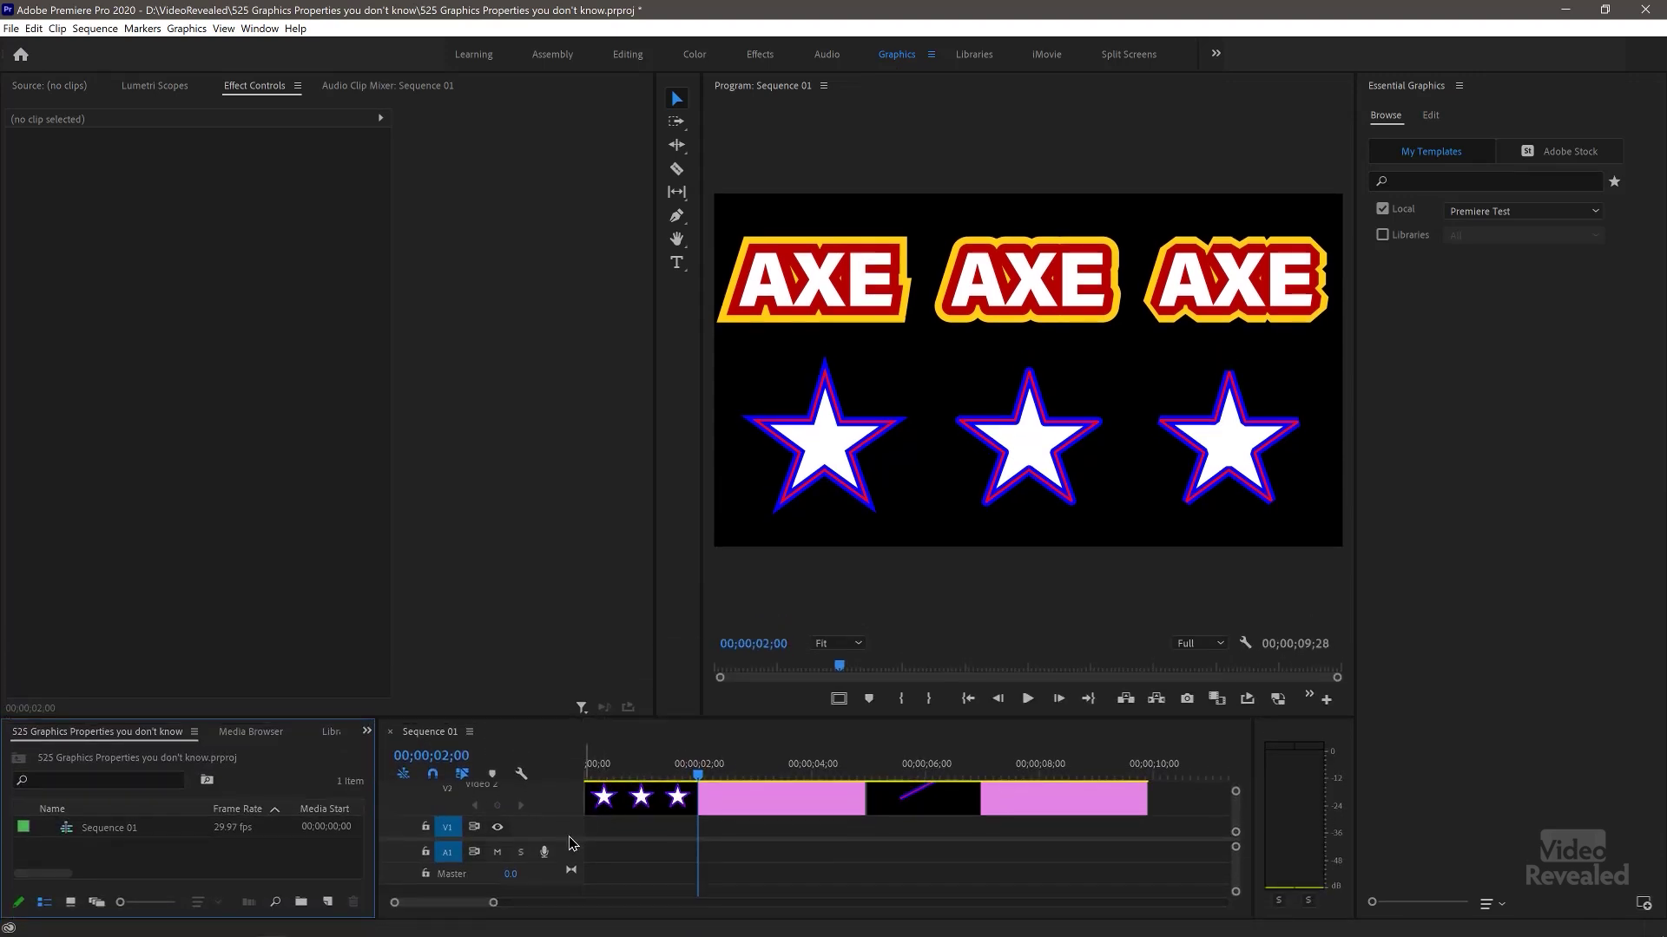
scroll(569, 841, up, 2)
drag(655, 521, 355, 480)
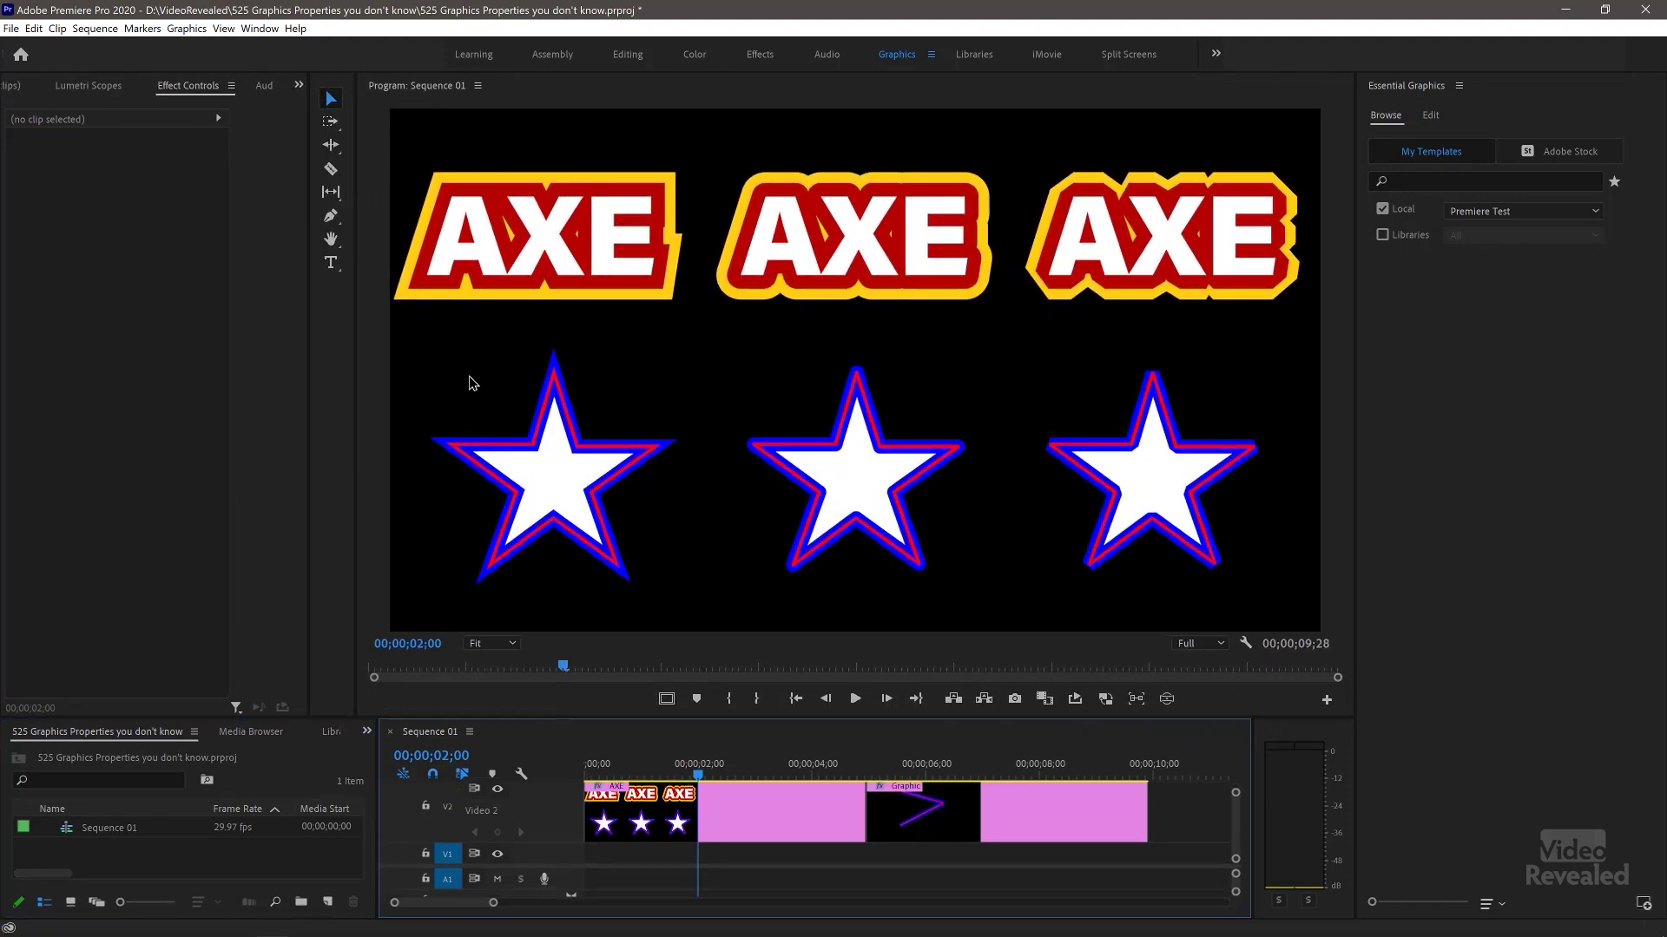
Select the title clip, compare the middle and right AXE titles, then select the first AXE title
click(560, 265)
click(906, 262)
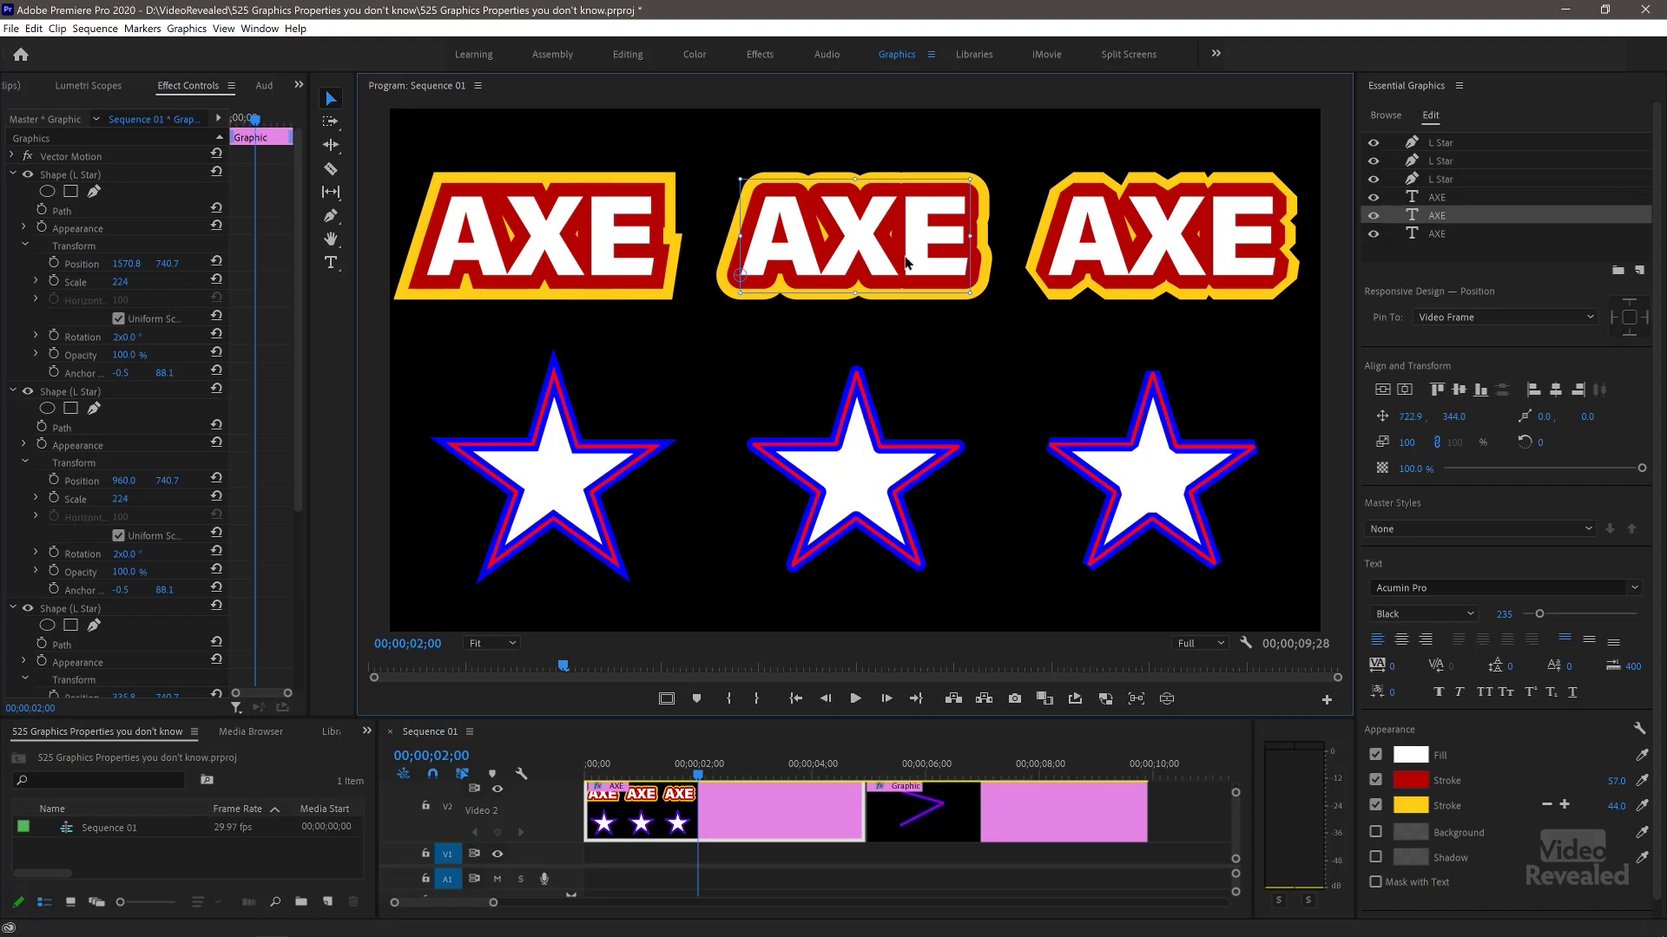
click(1125, 263)
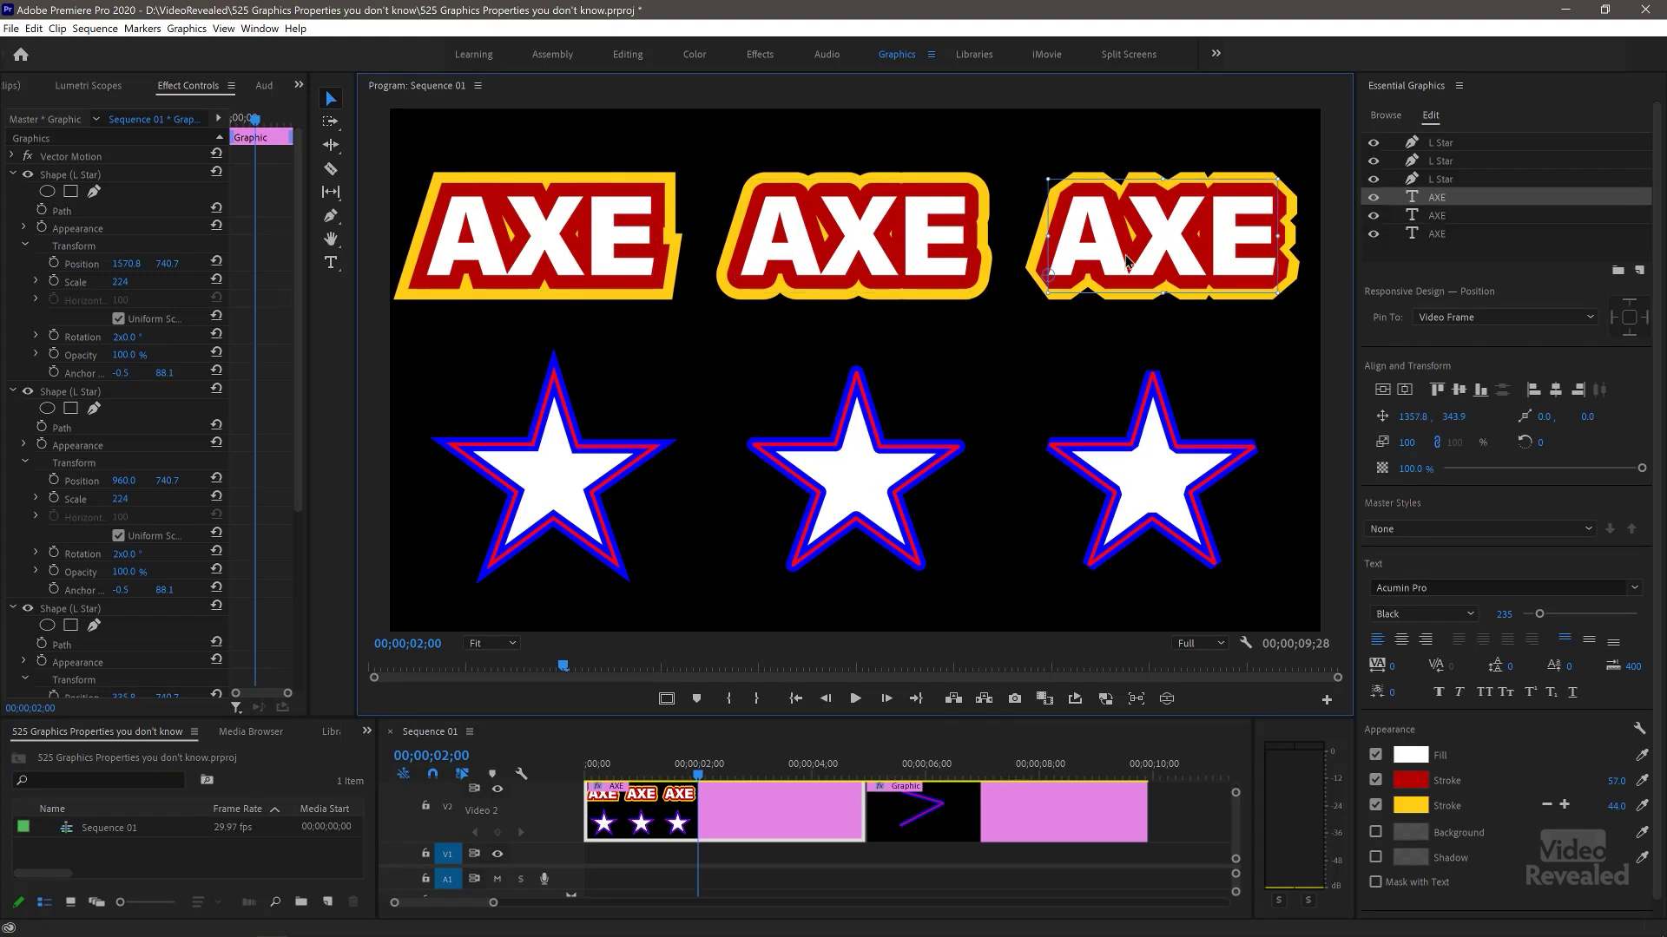
click(711, 323)
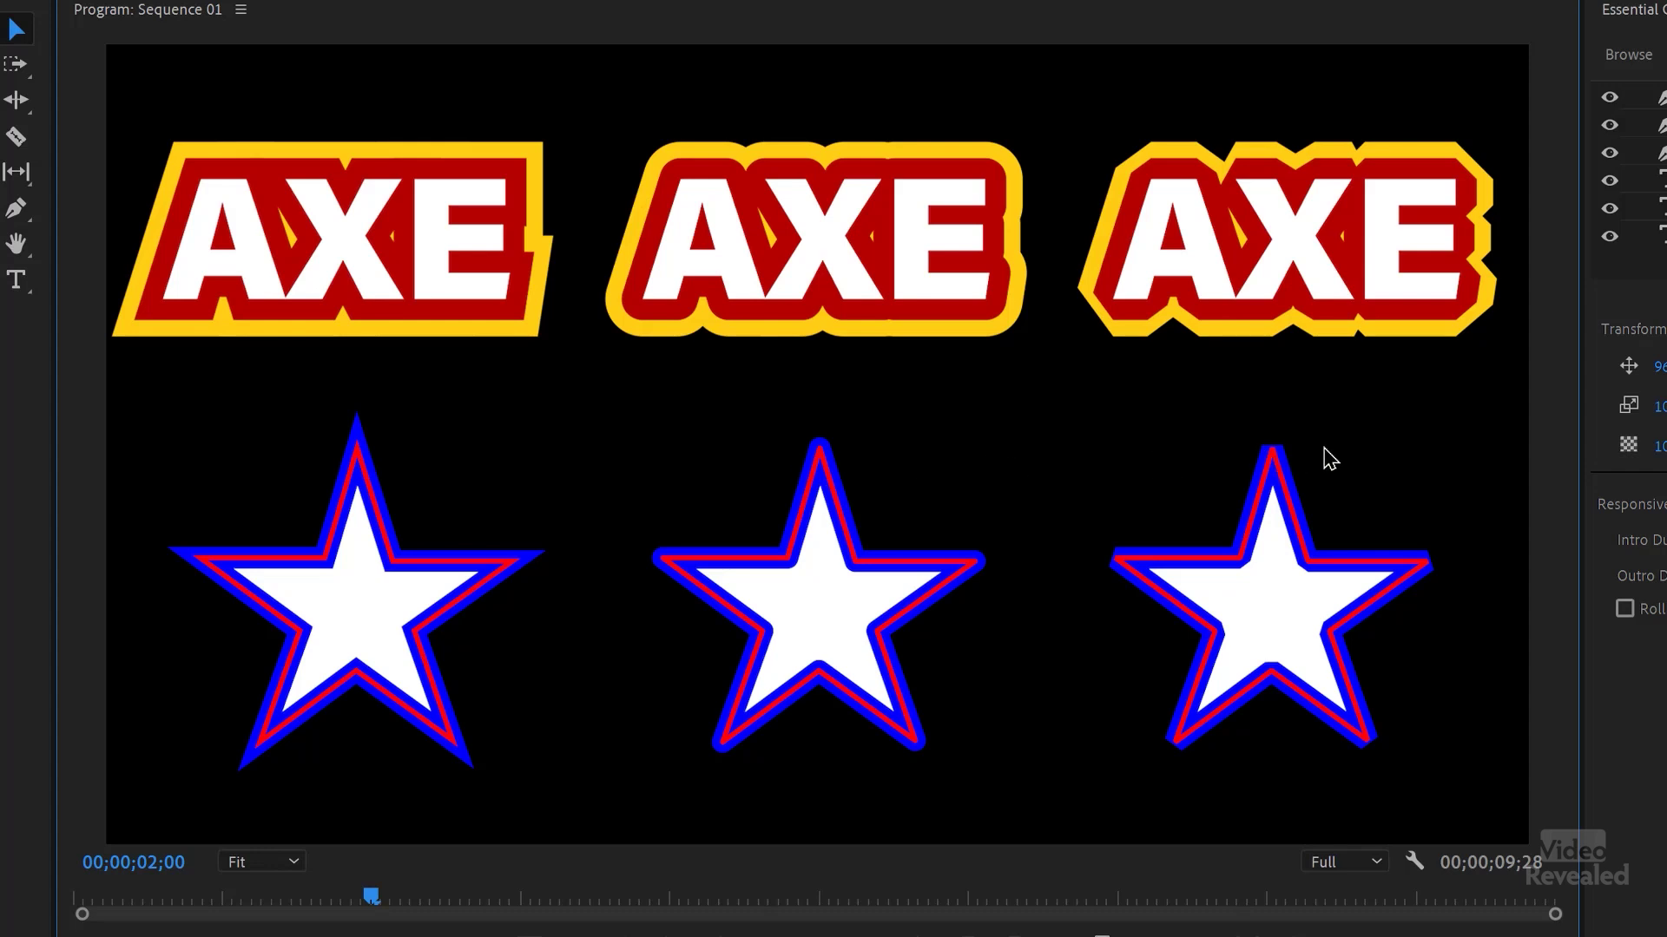
click(460, 297)
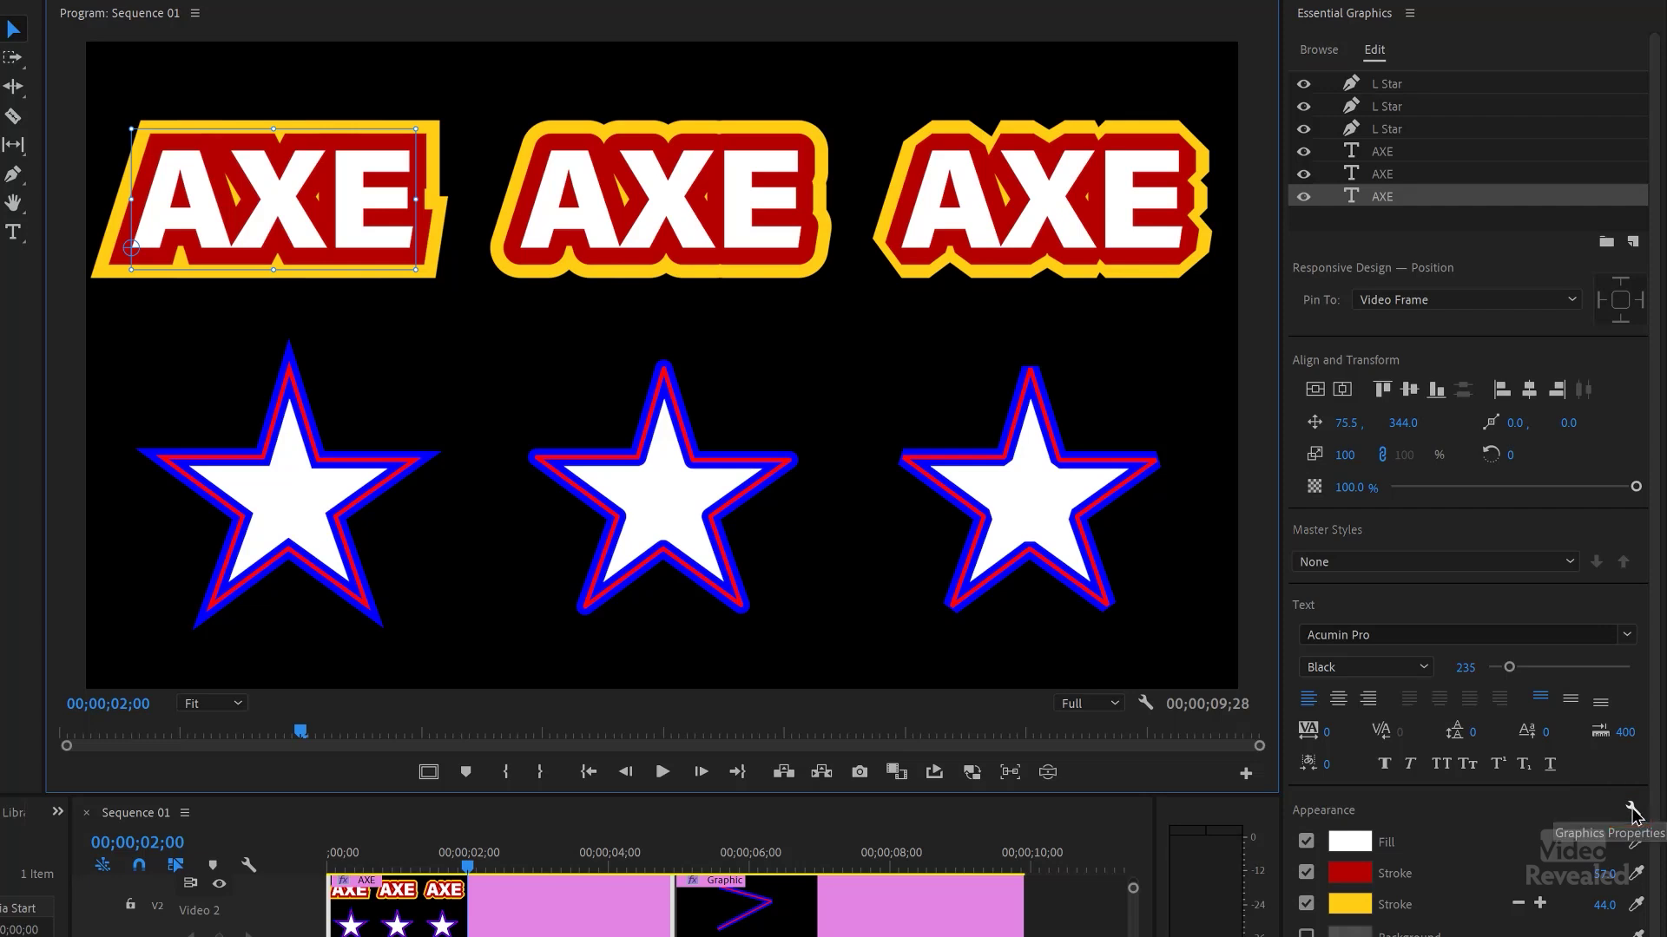
click(1633, 810)
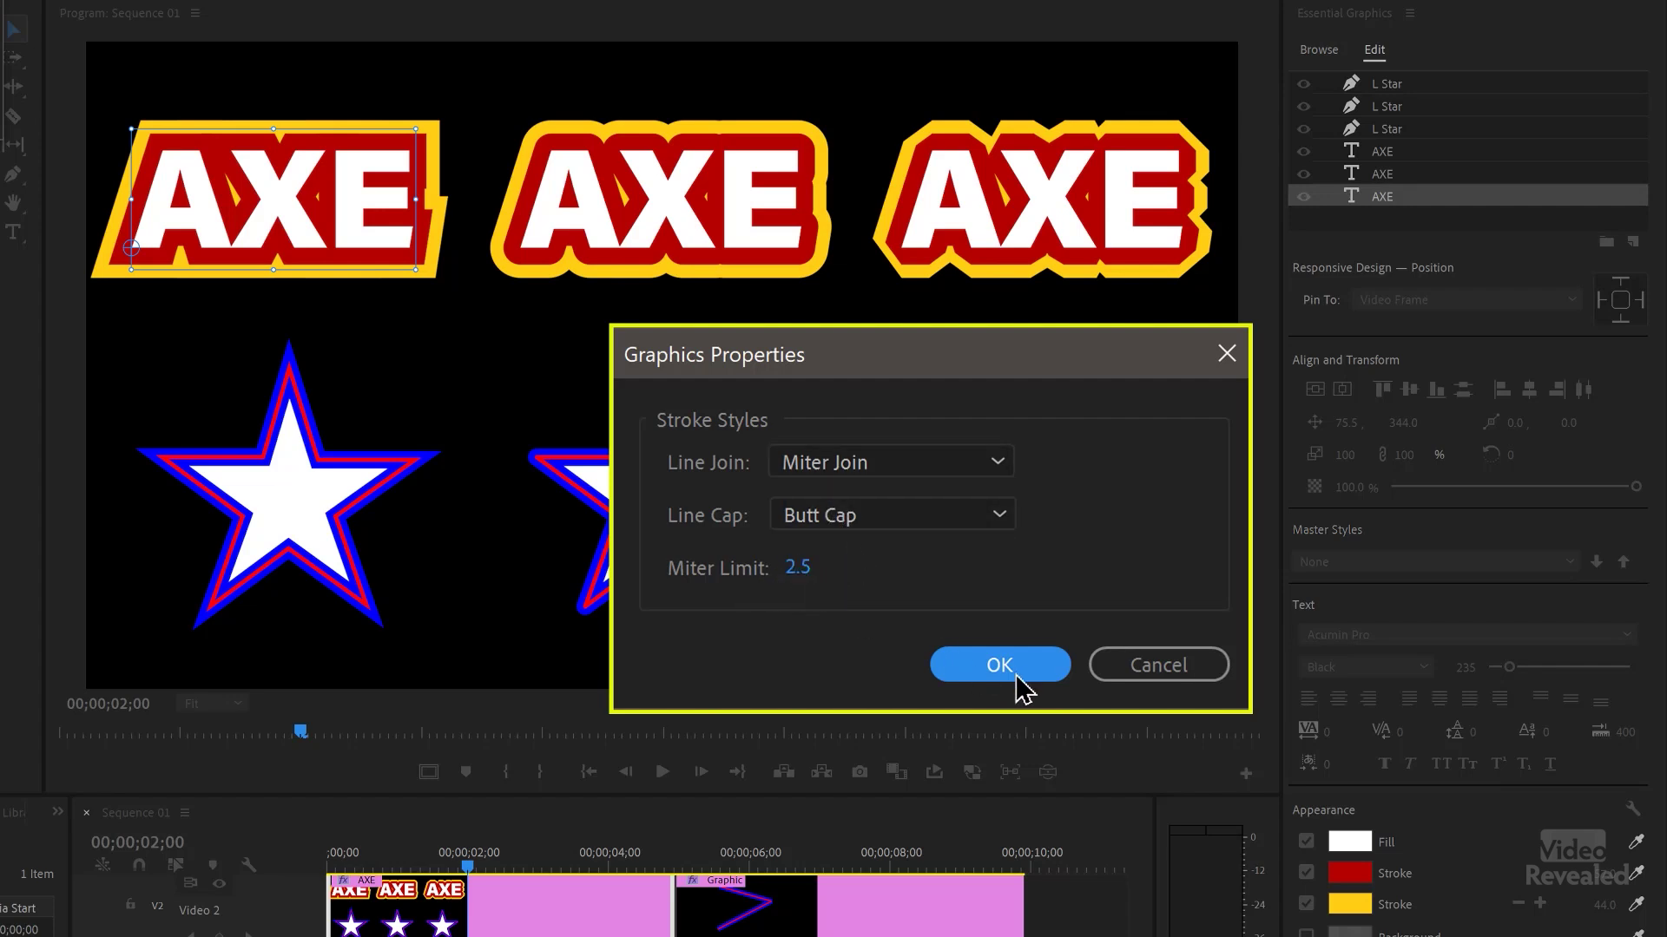
click(1152, 677)
click(759, 254)
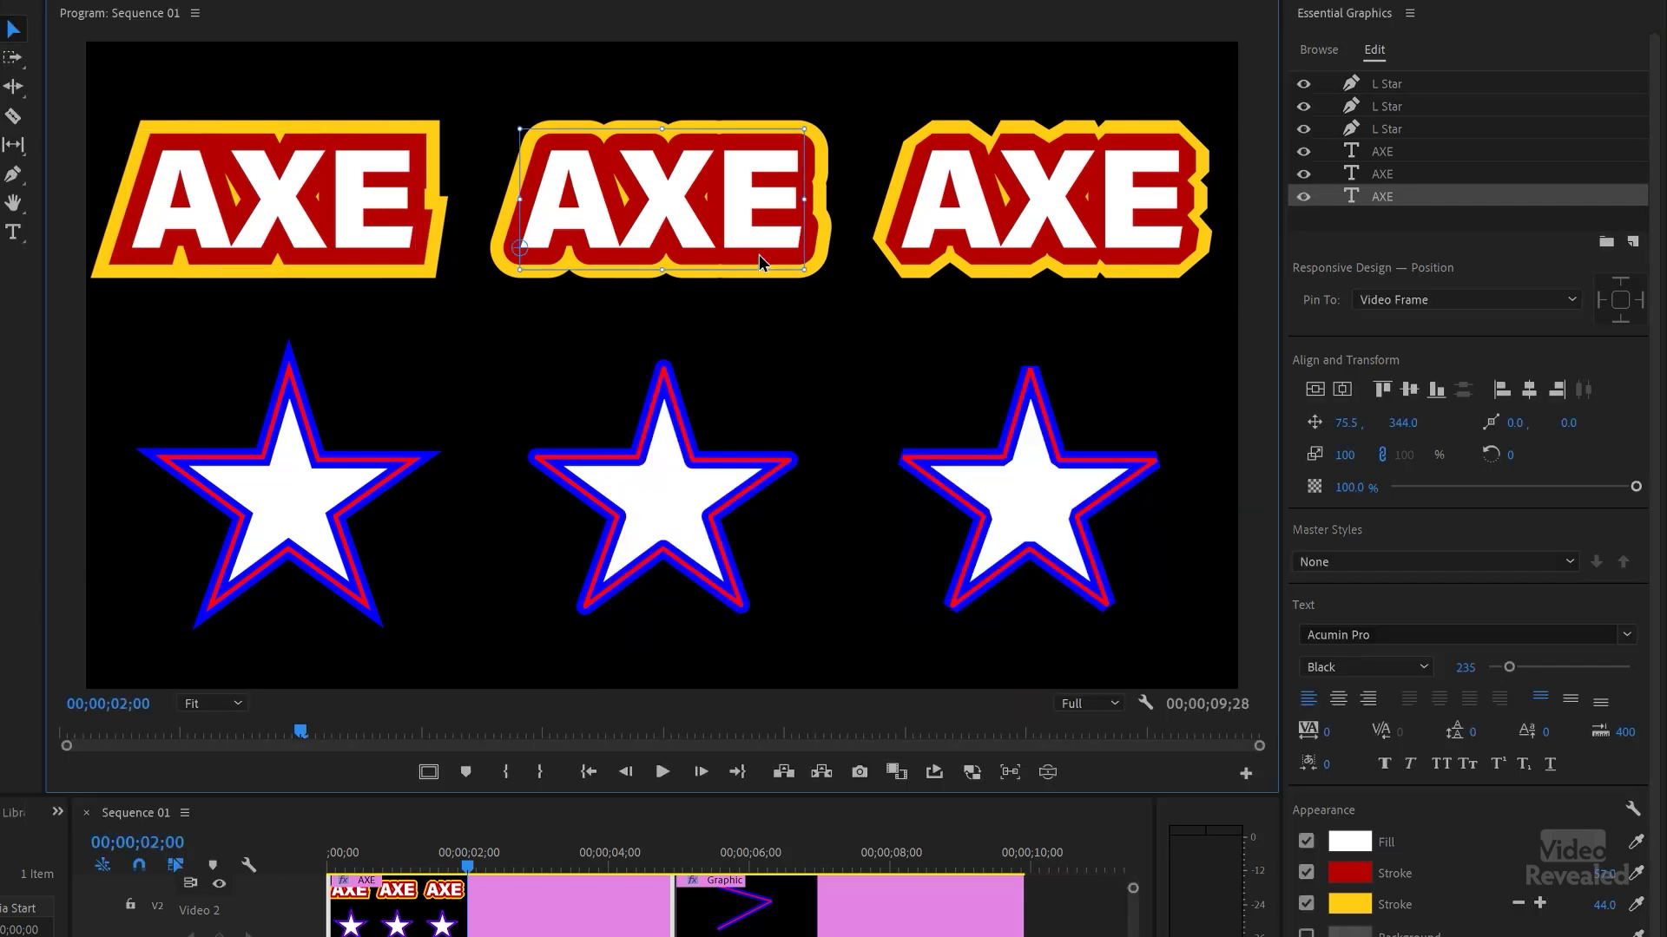
click(1632, 809)
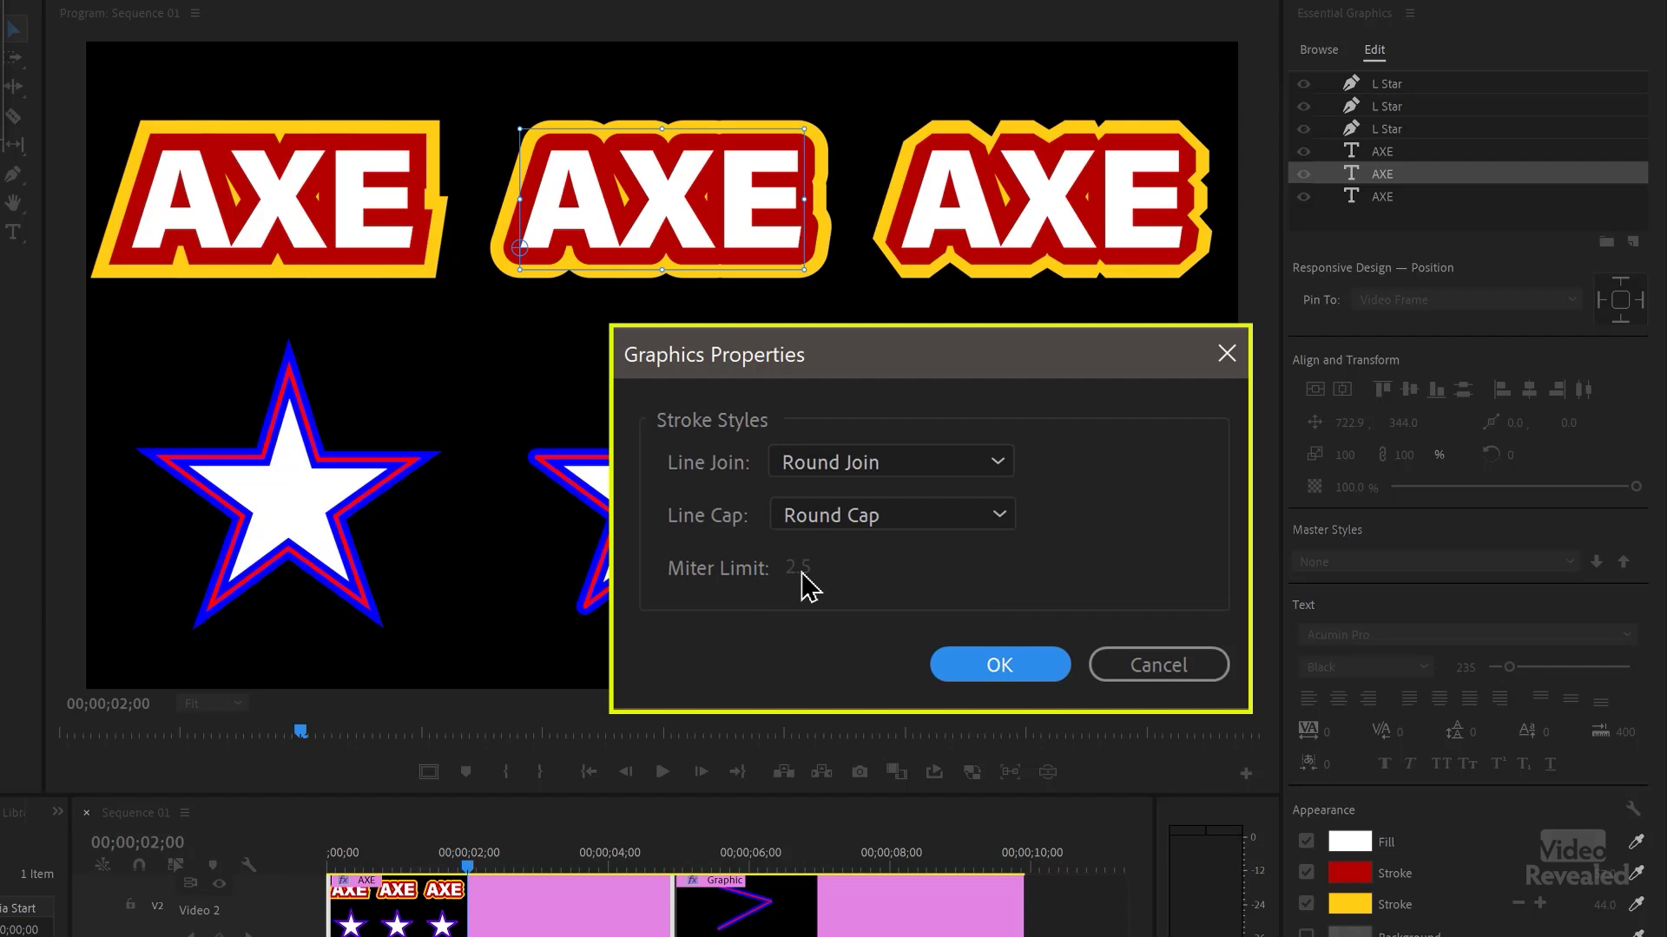
key(Tab)
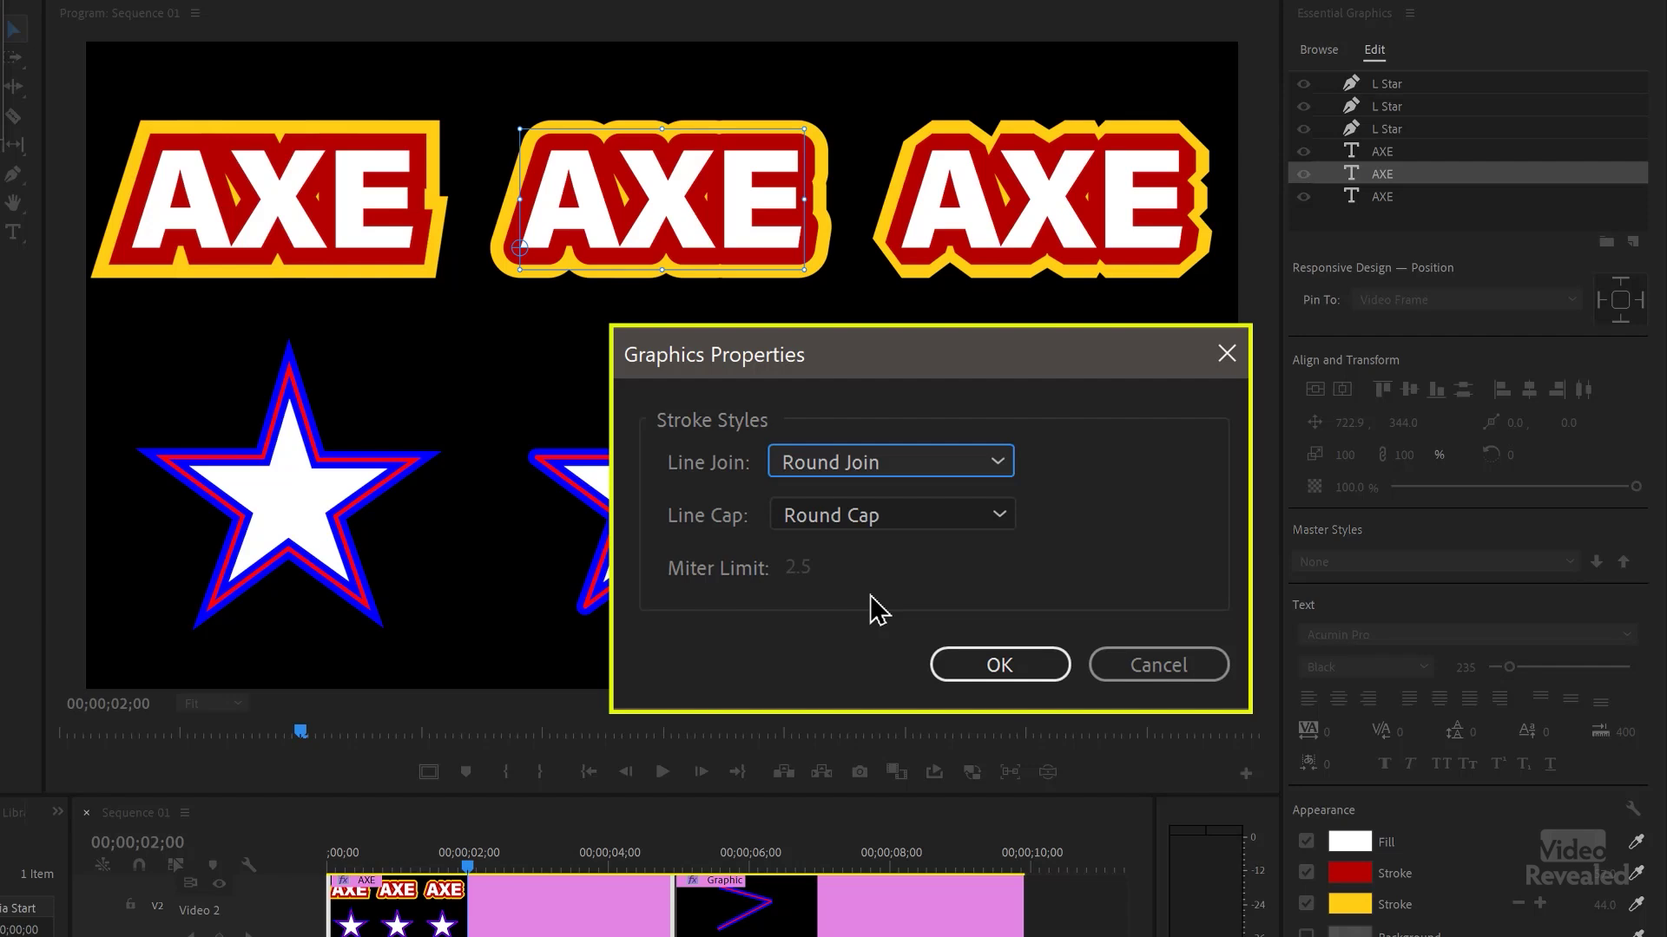
click(1159, 670)
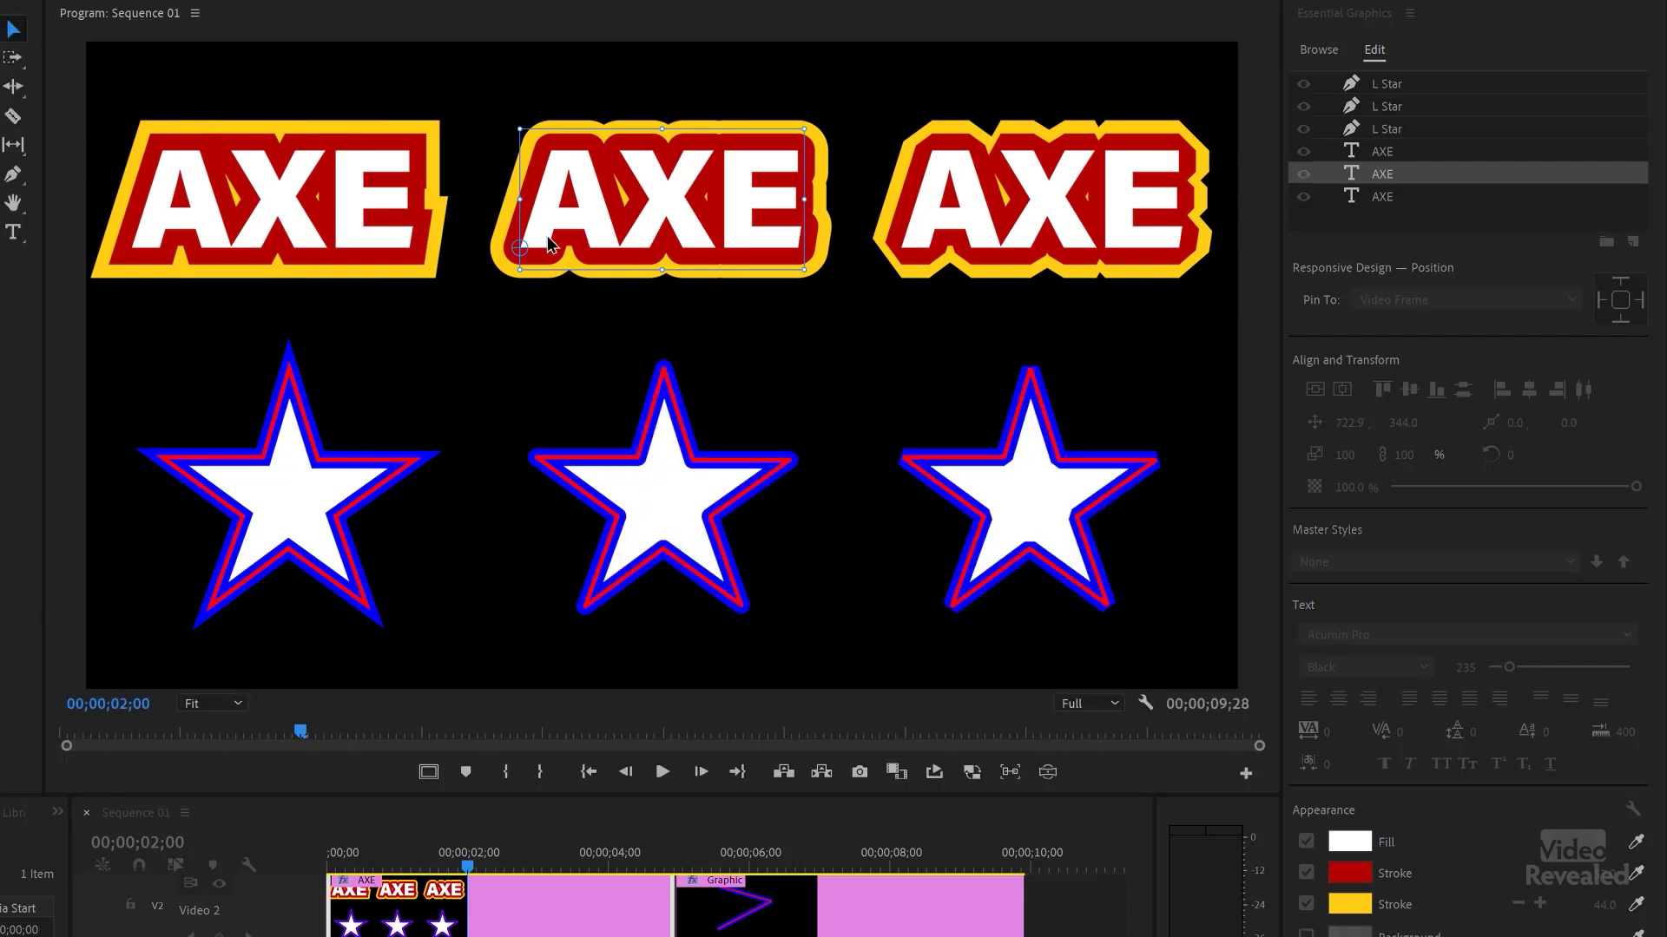
click(1098, 216)
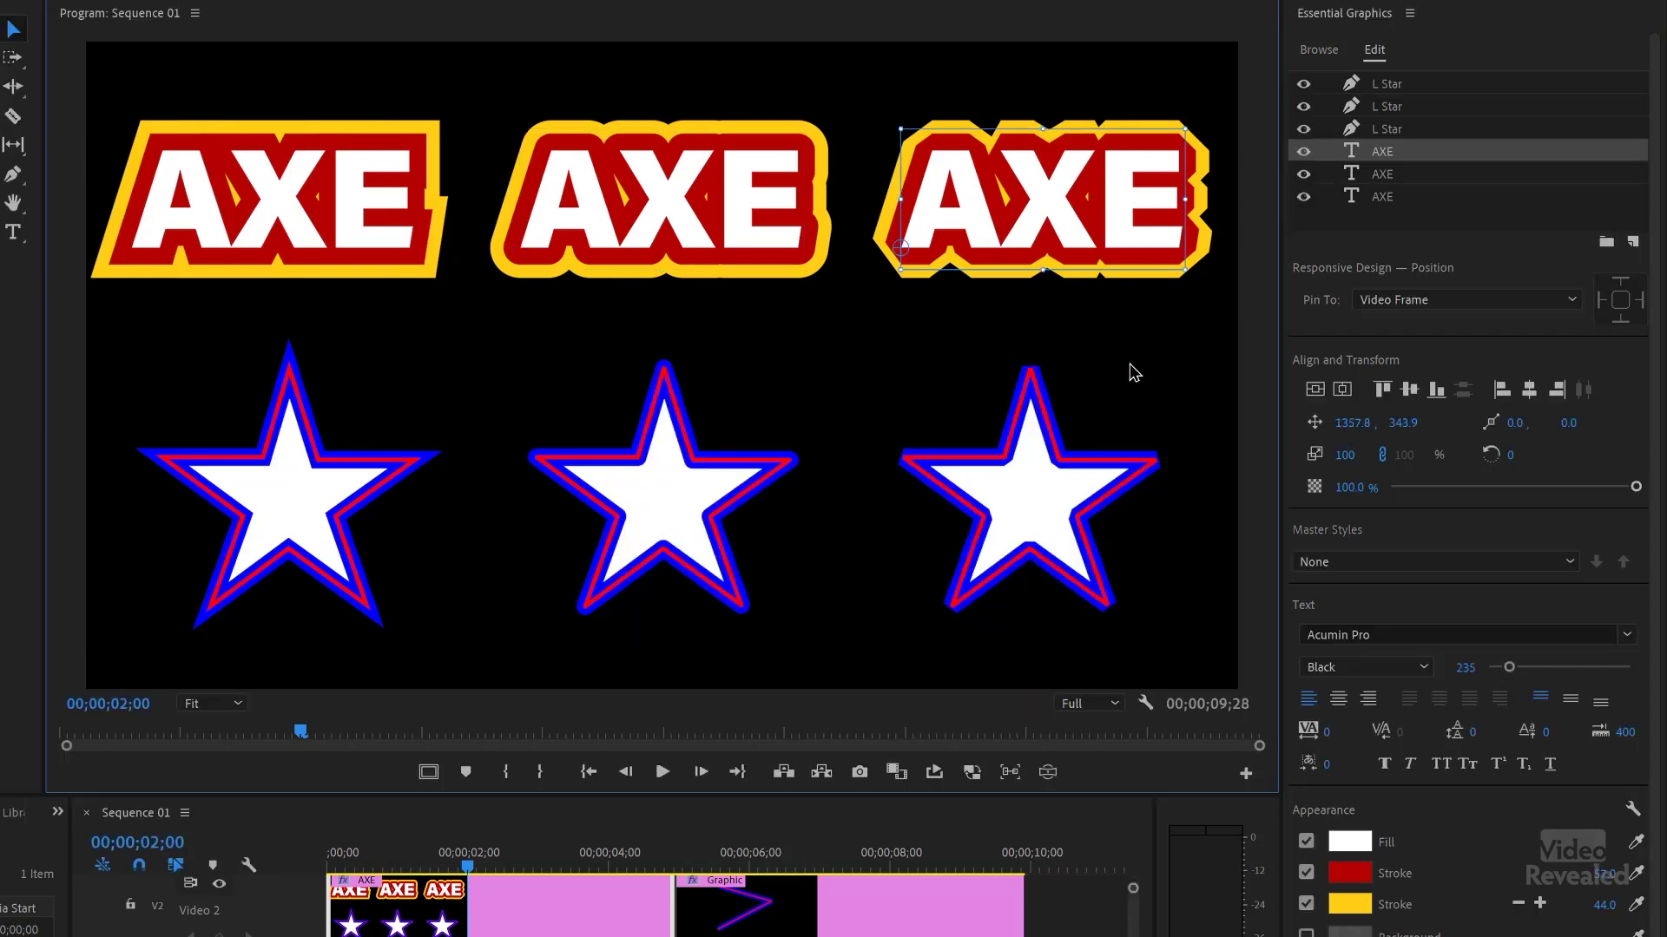
click(1633, 813)
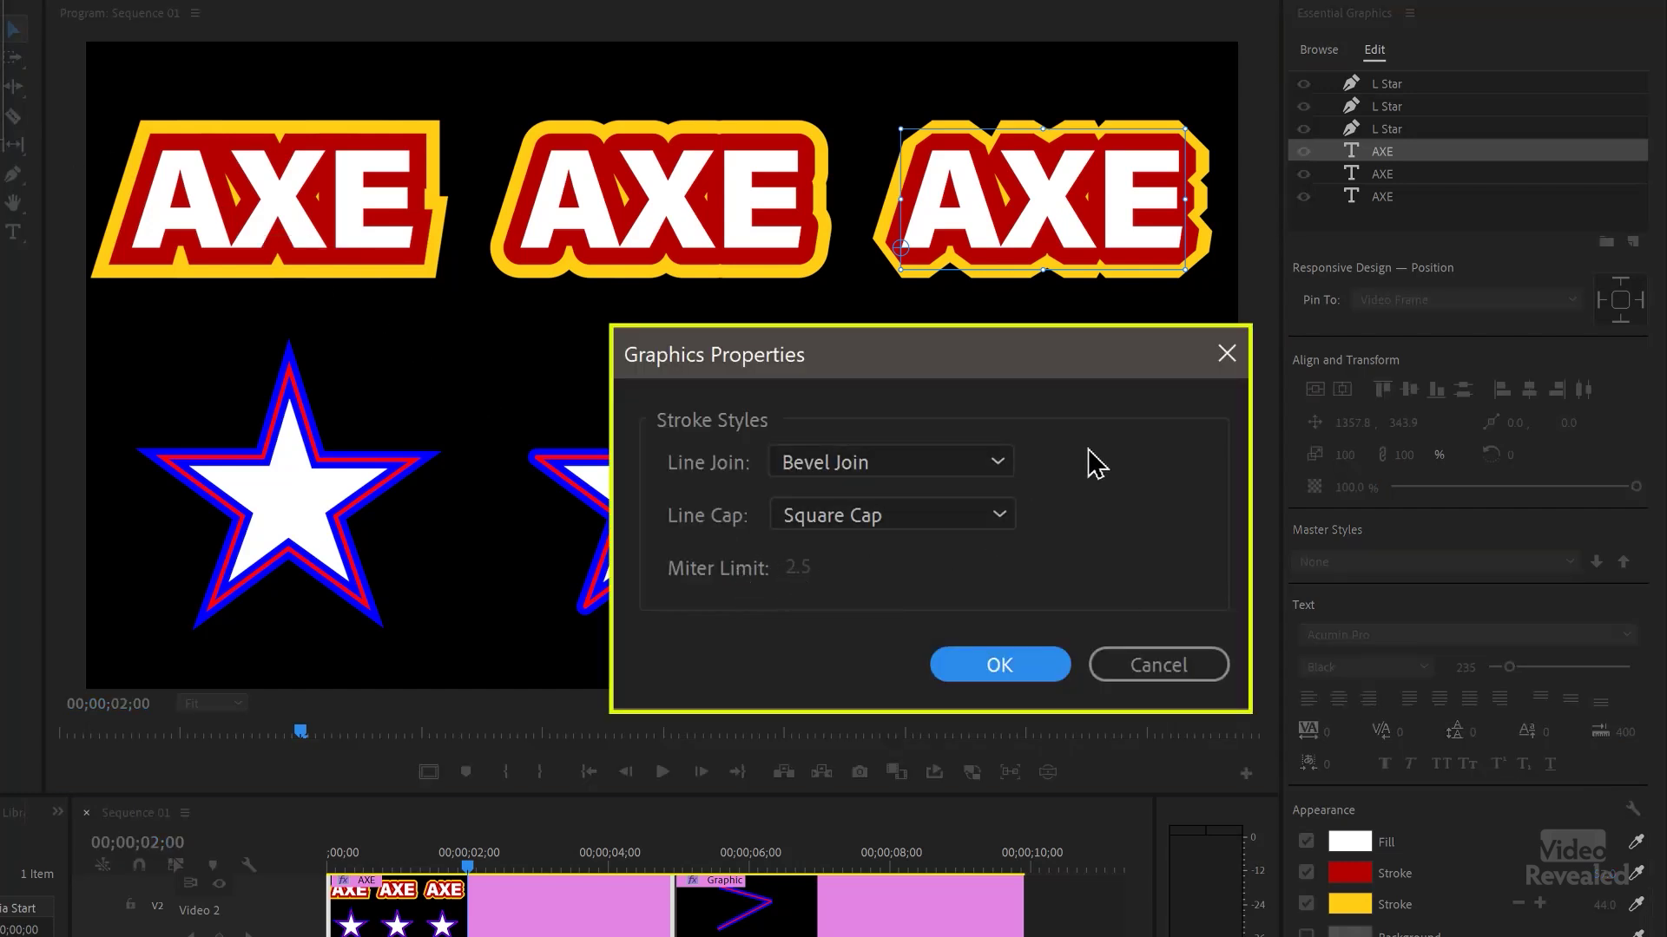
click(1225, 354)
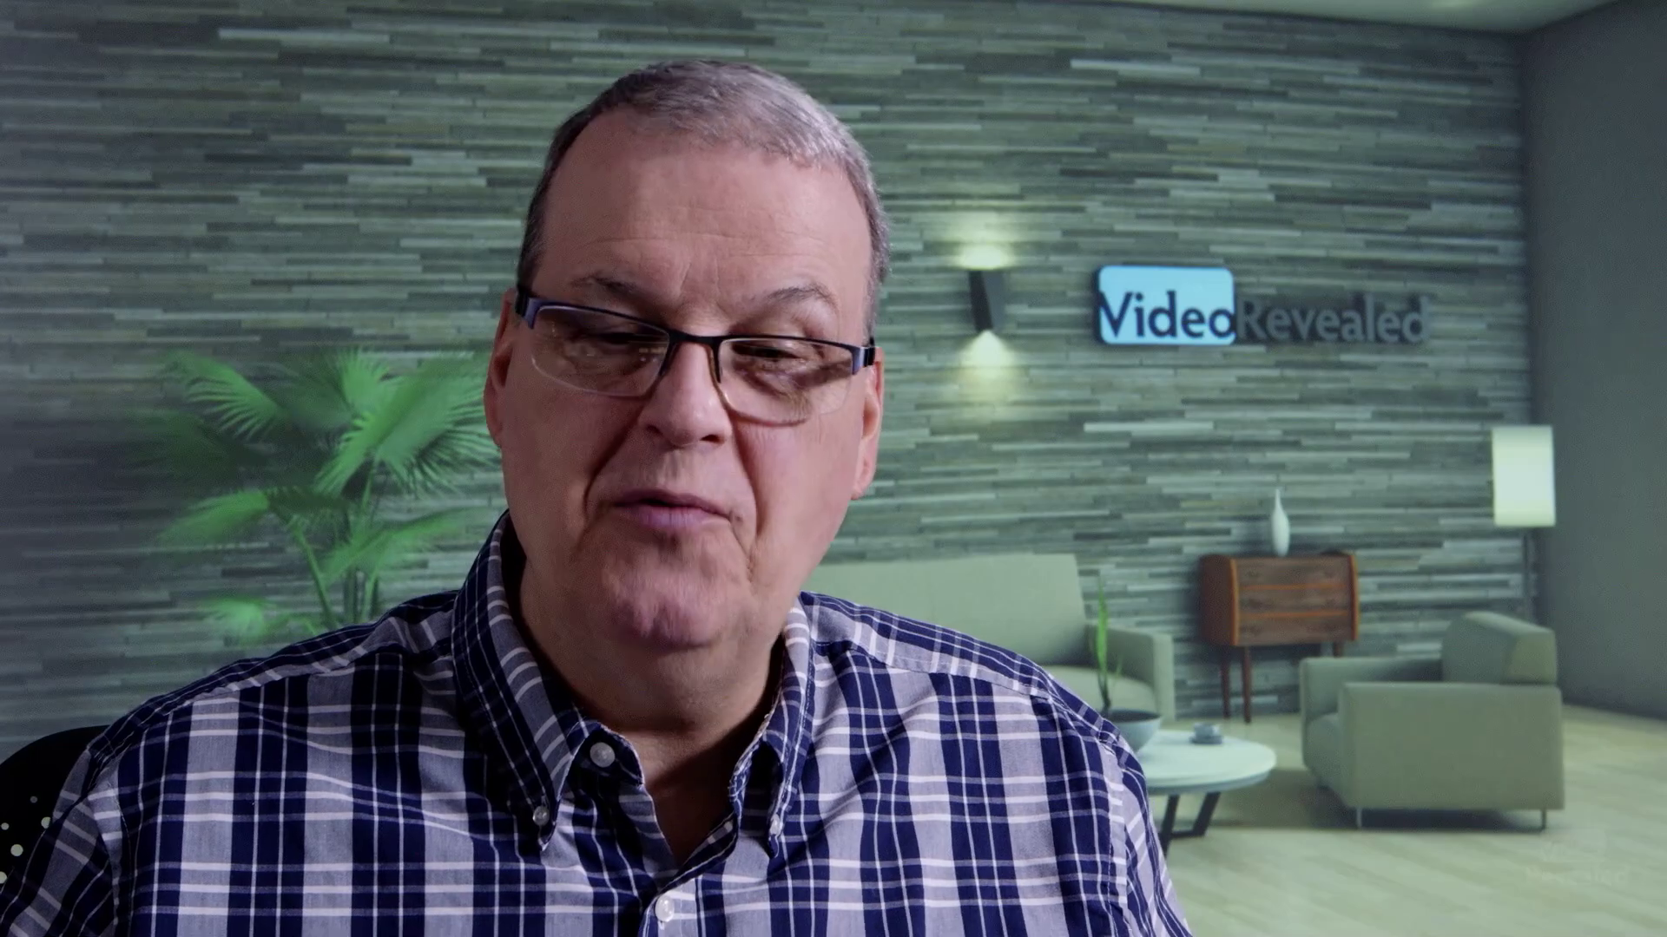
click(193, 249)
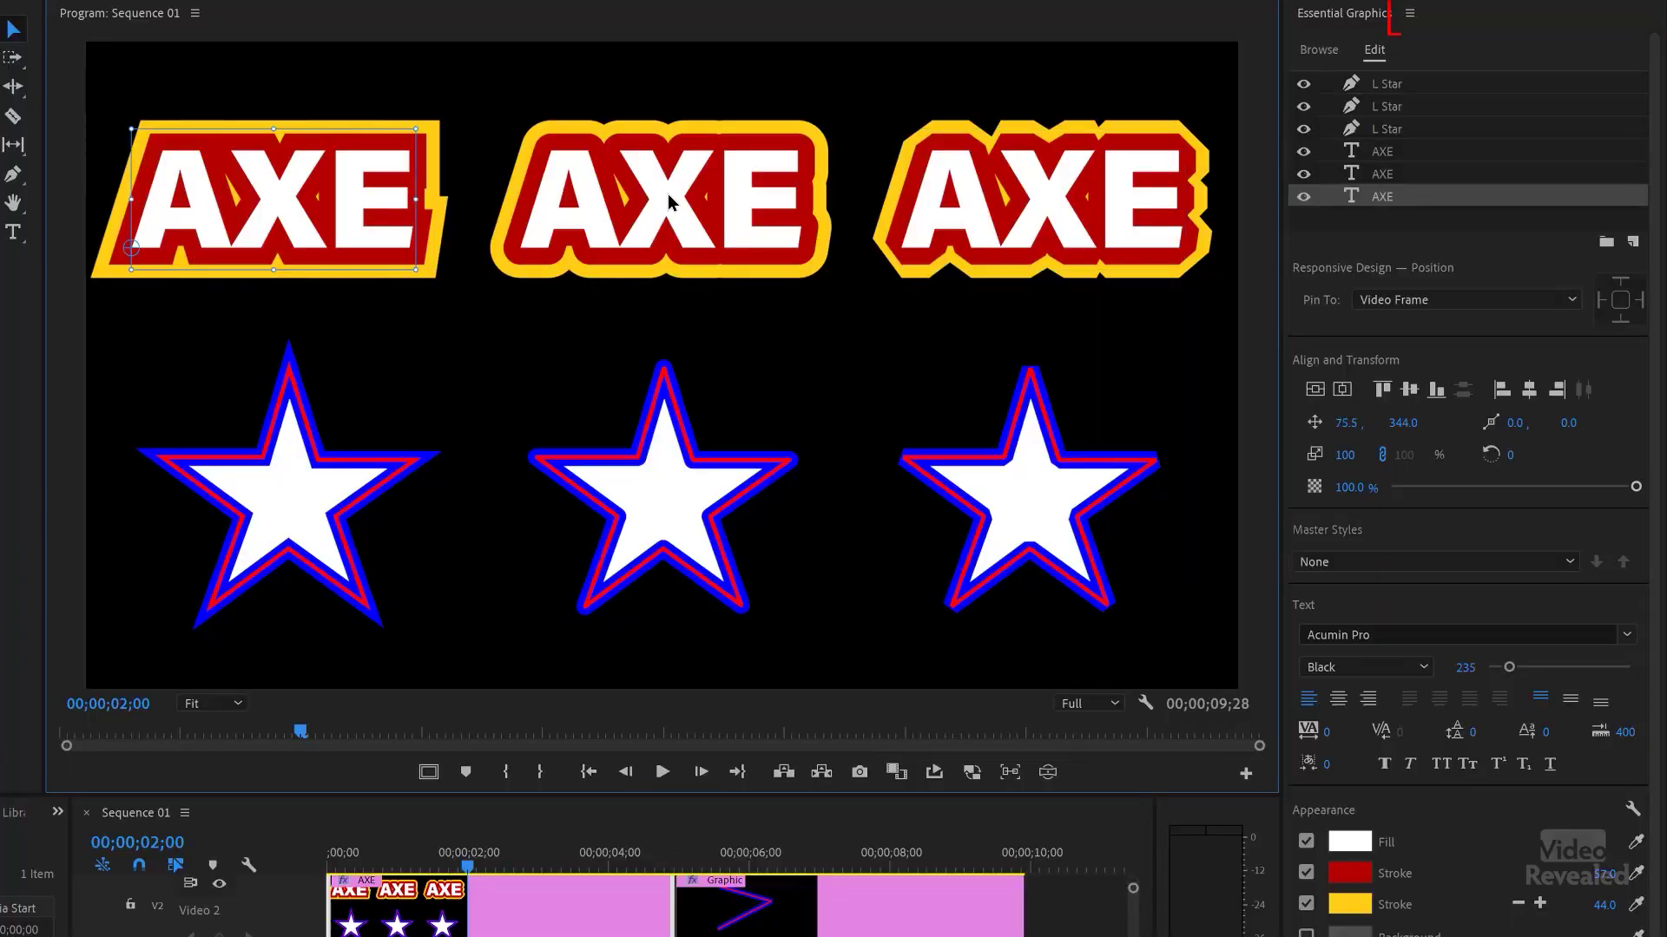
Open Text Properties from the Essential Graphics panel menu to view Miter Join, Butt Cap and 2.5 limit
click(1410, 16)
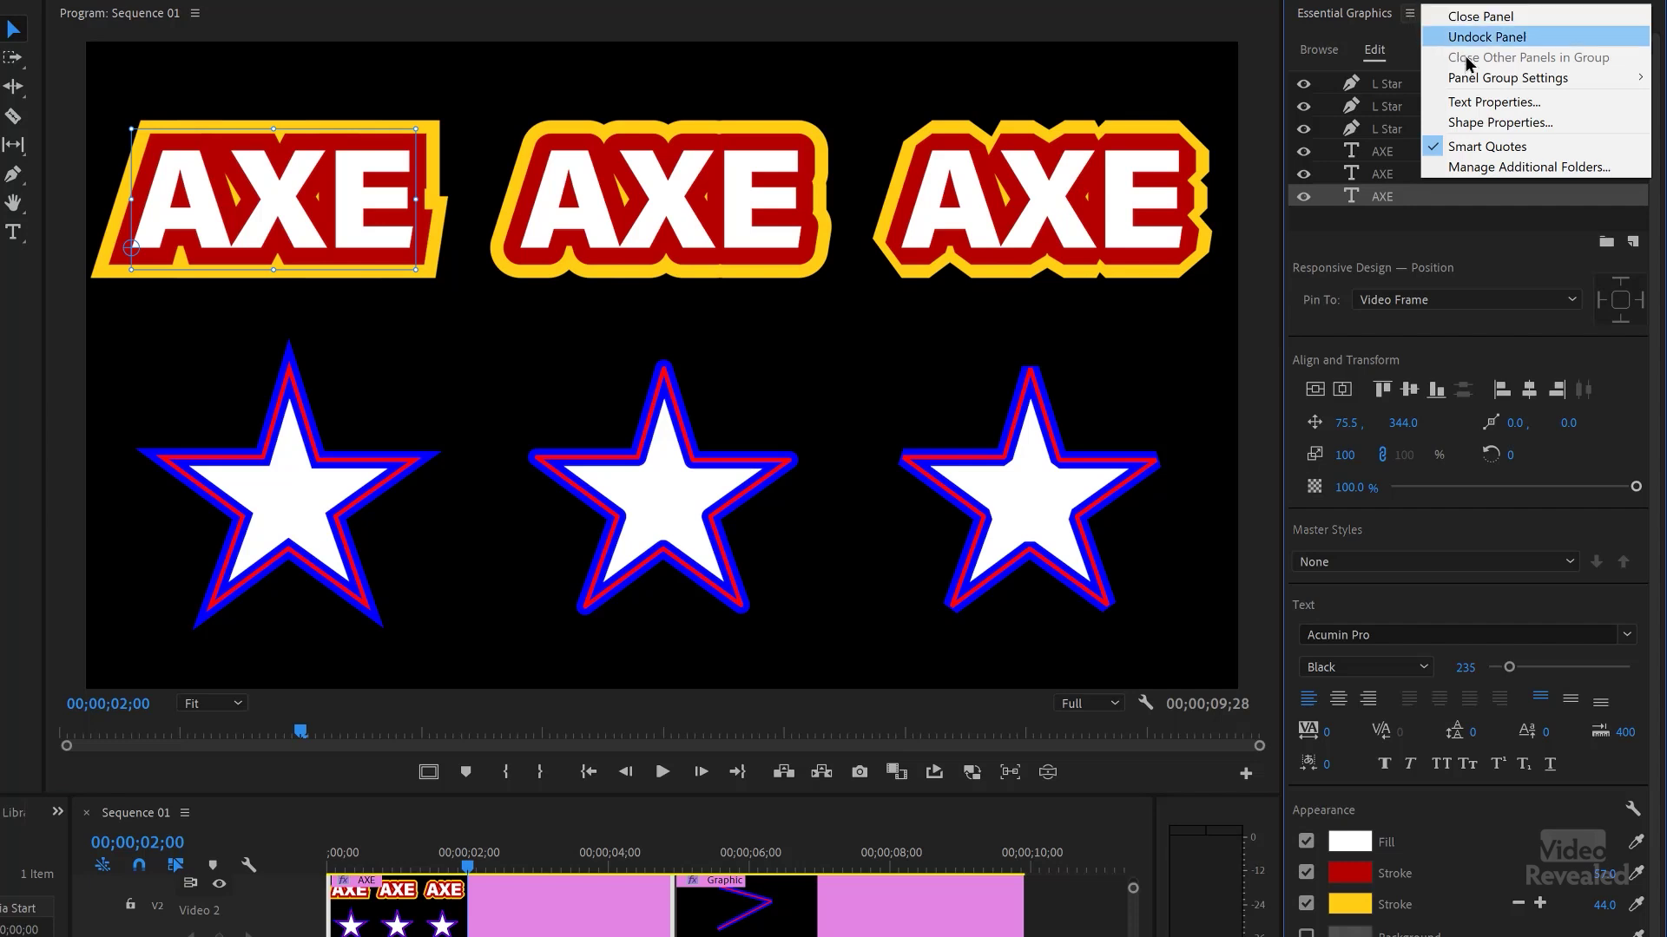
click(1548, 104)
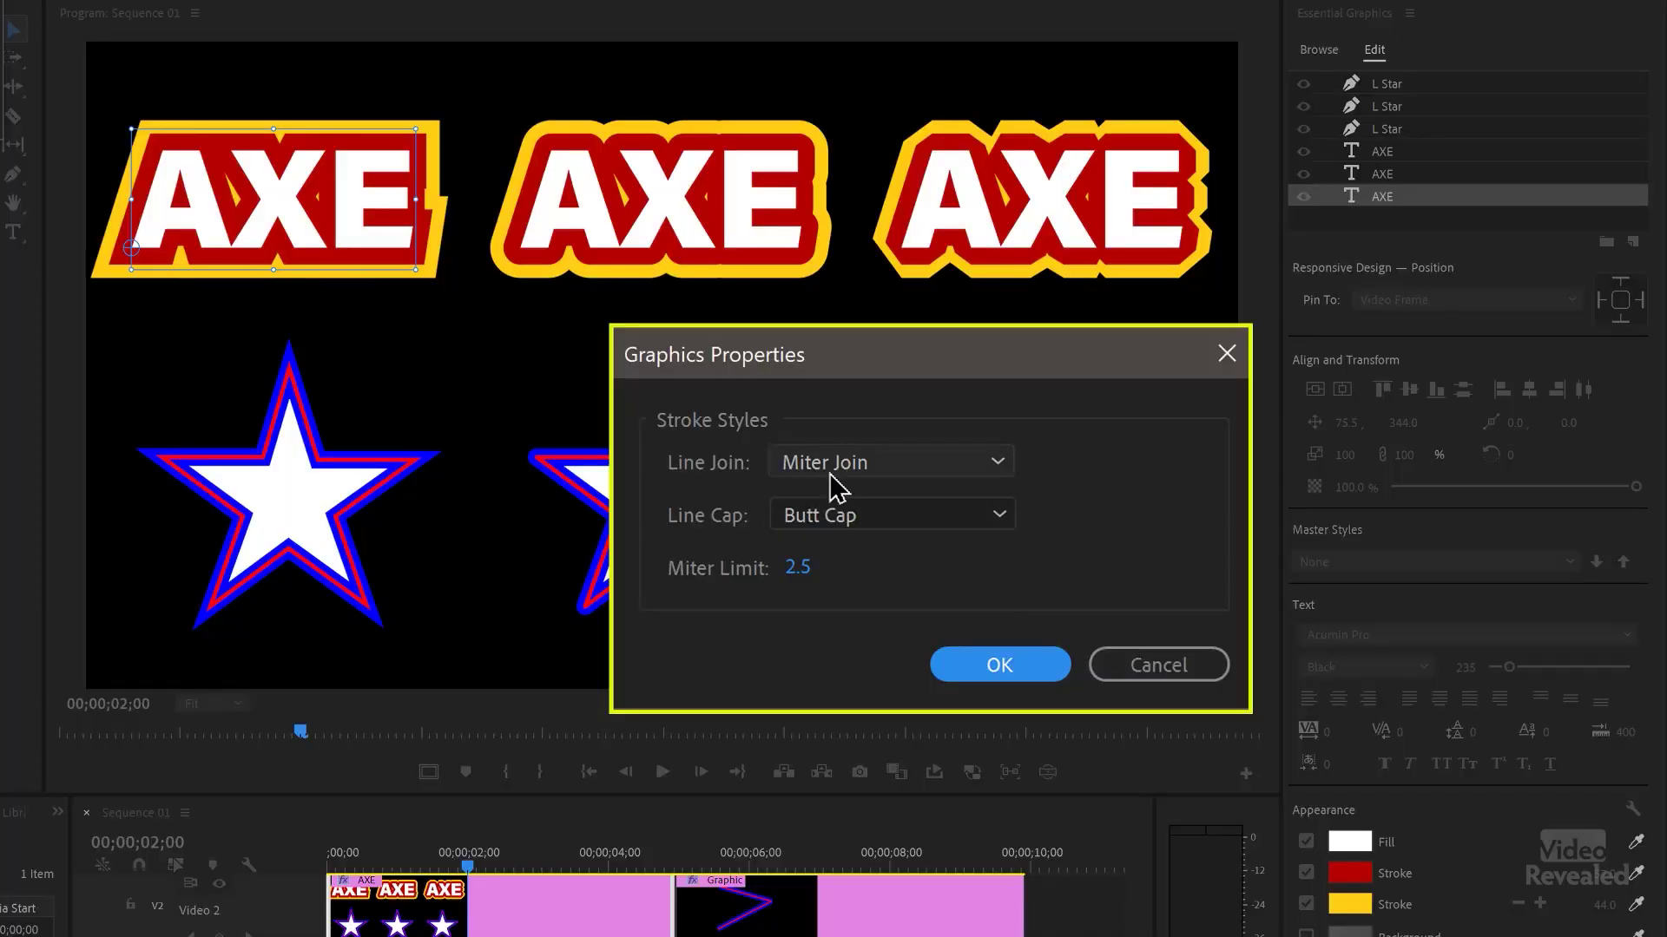
Choose Round Join for Line Join and Round Cap for Line Cap, then confirm with OK
click(893, 469)
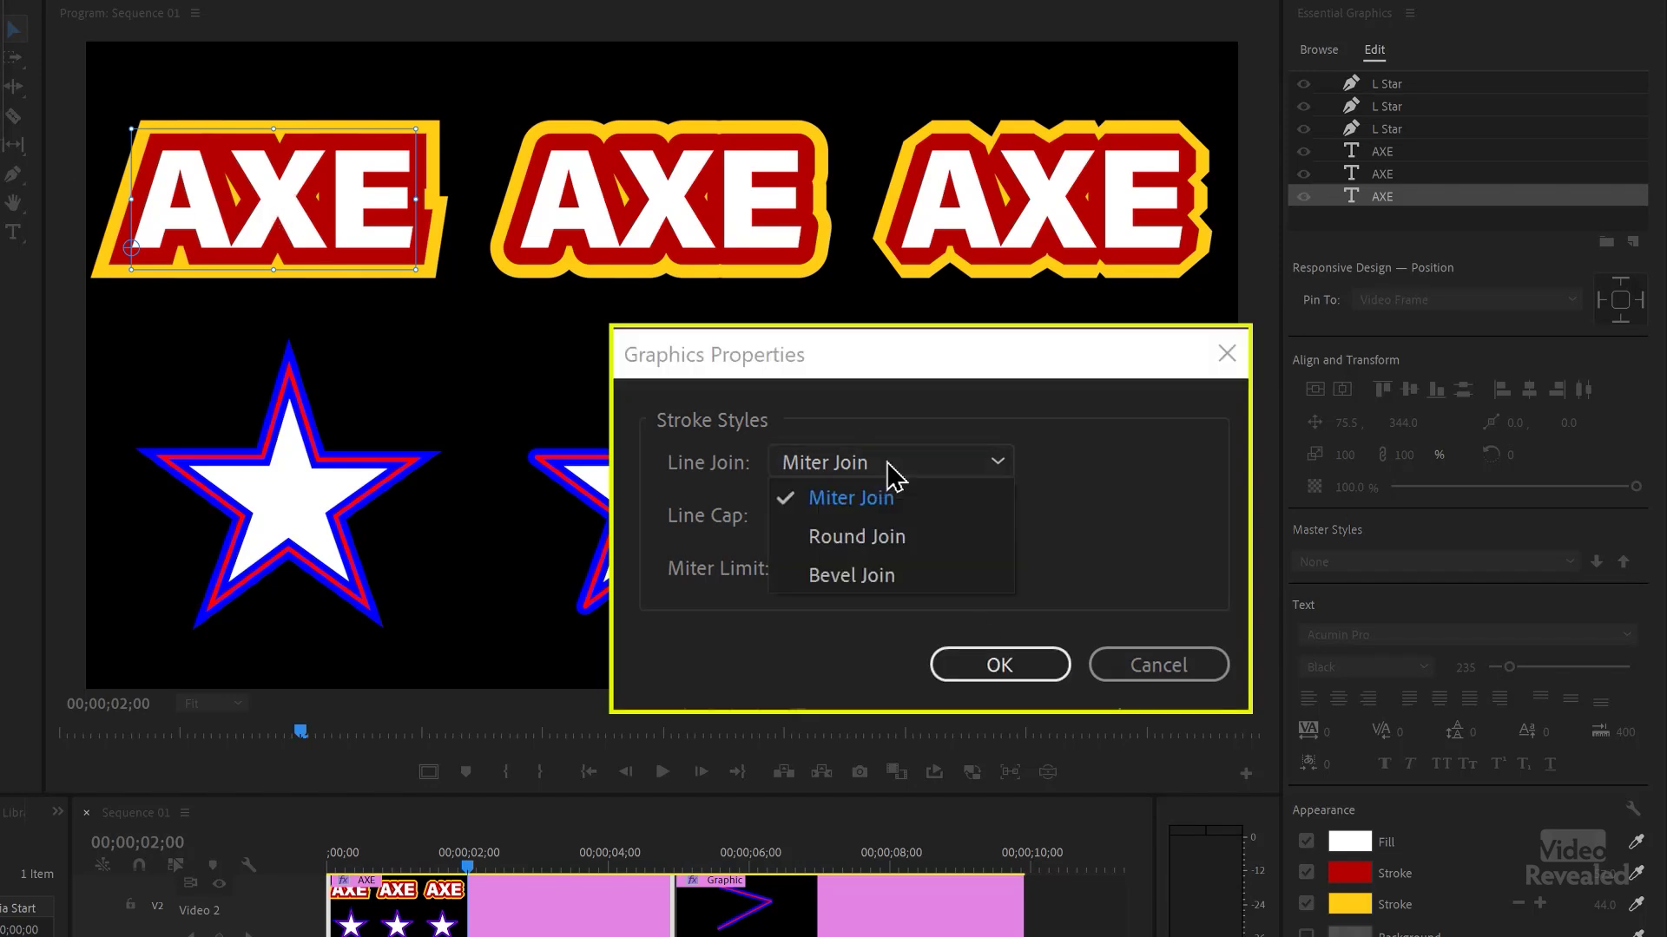
click(888, 536)
click(892, 521)
click(903, 593)
click(998, 666)
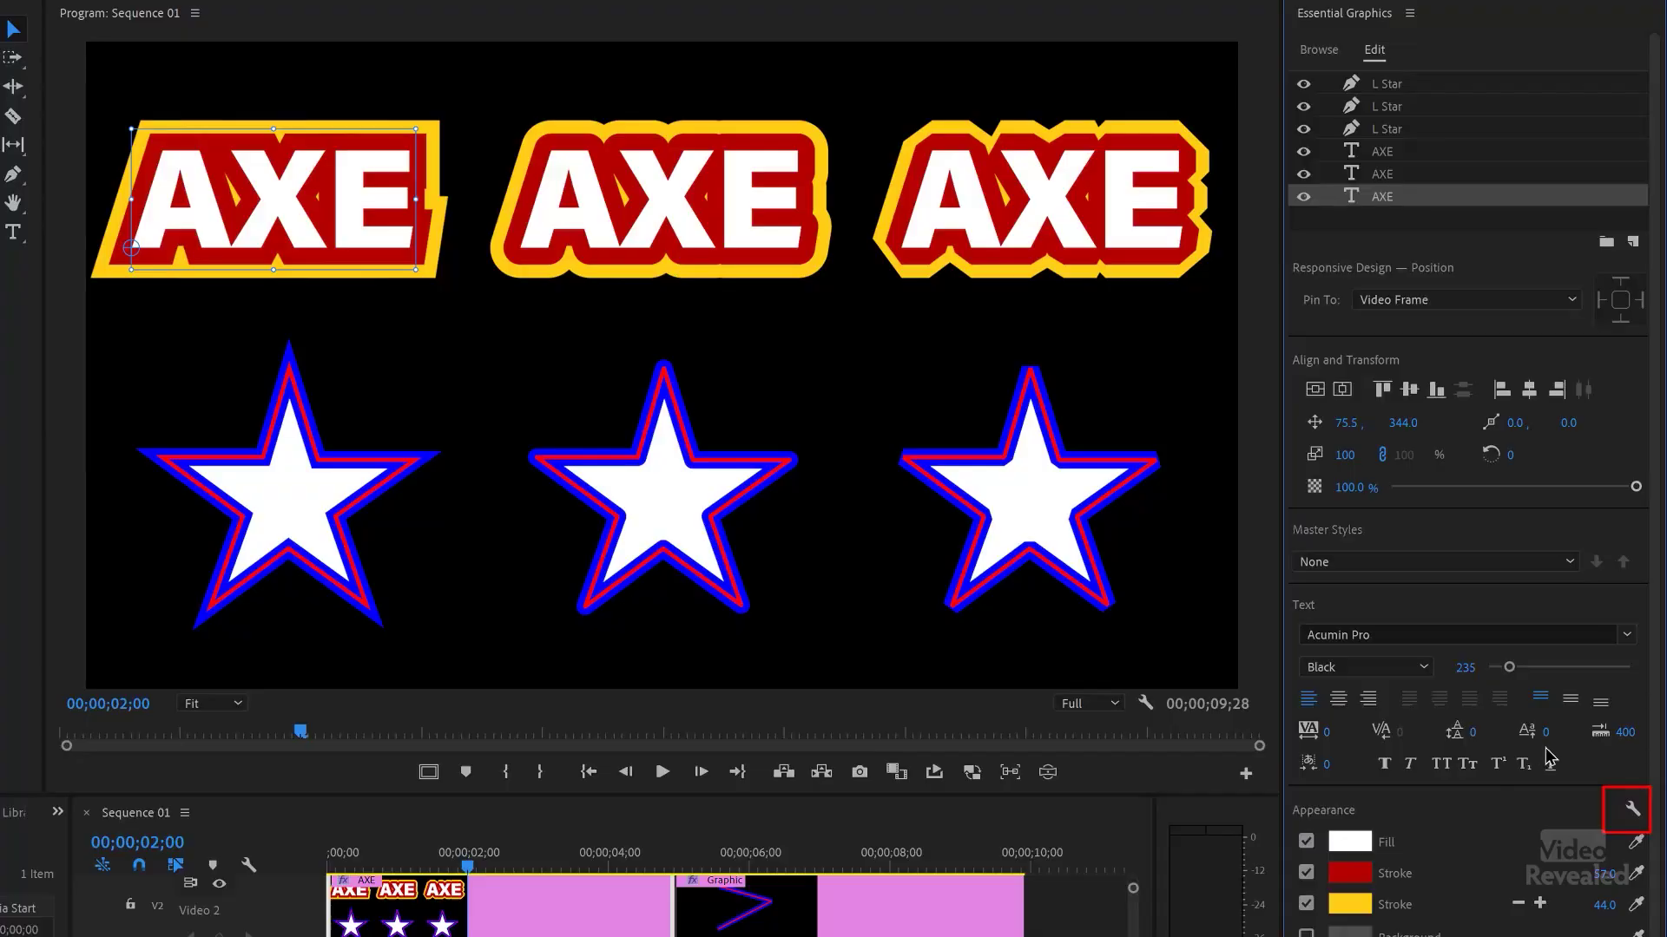
Reopen the stroke settings and apply Round Join and Round Cap to the first AXE title's strokes
click(1631, 813)
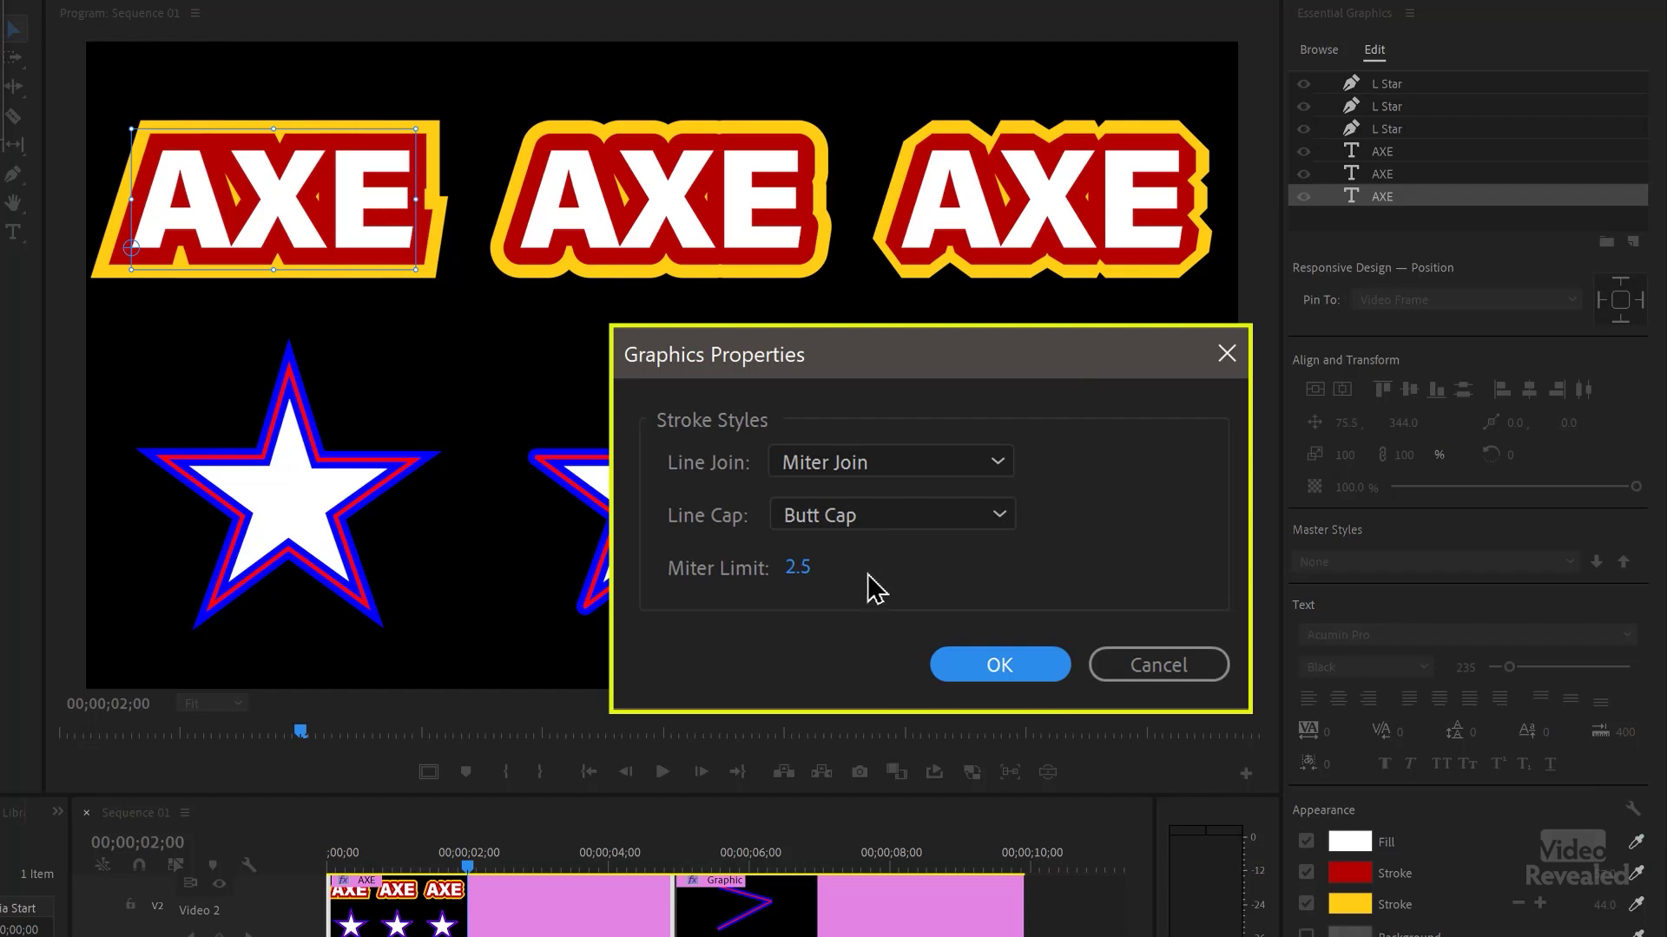
click(923, 471)
click(910, 543)
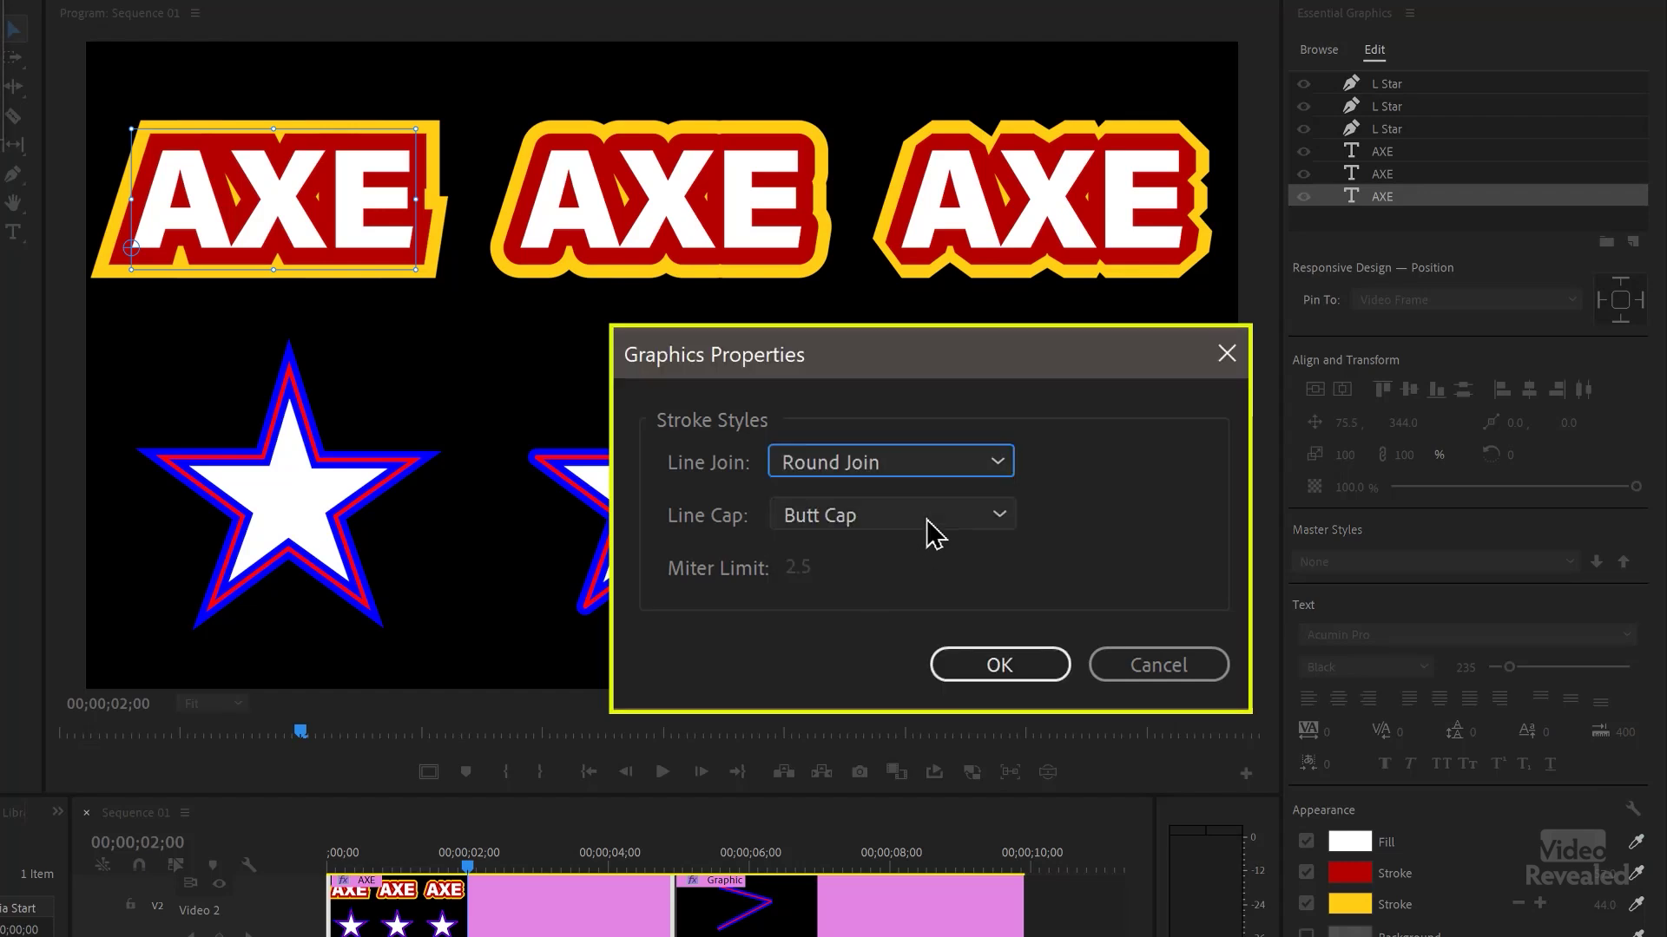
click(925, 521)
click(922, 586)
click(972, 665)
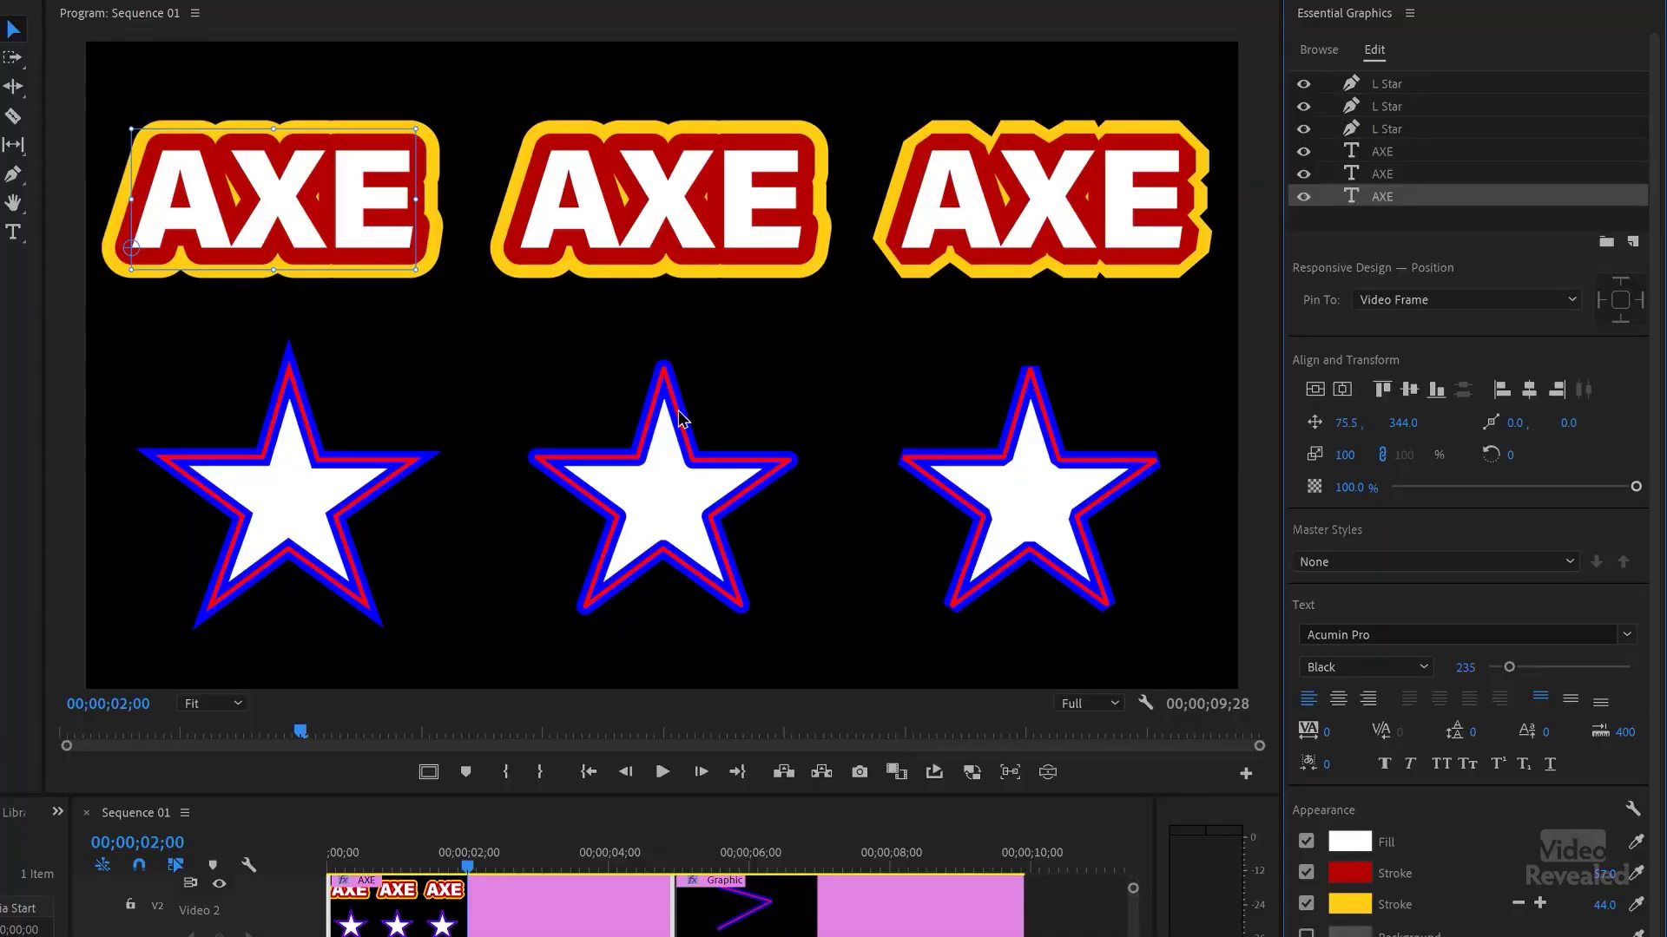
Move to the chevron frame, select the shape and drag its apex anchor left with the Pen tool (P)
click(807, 916)
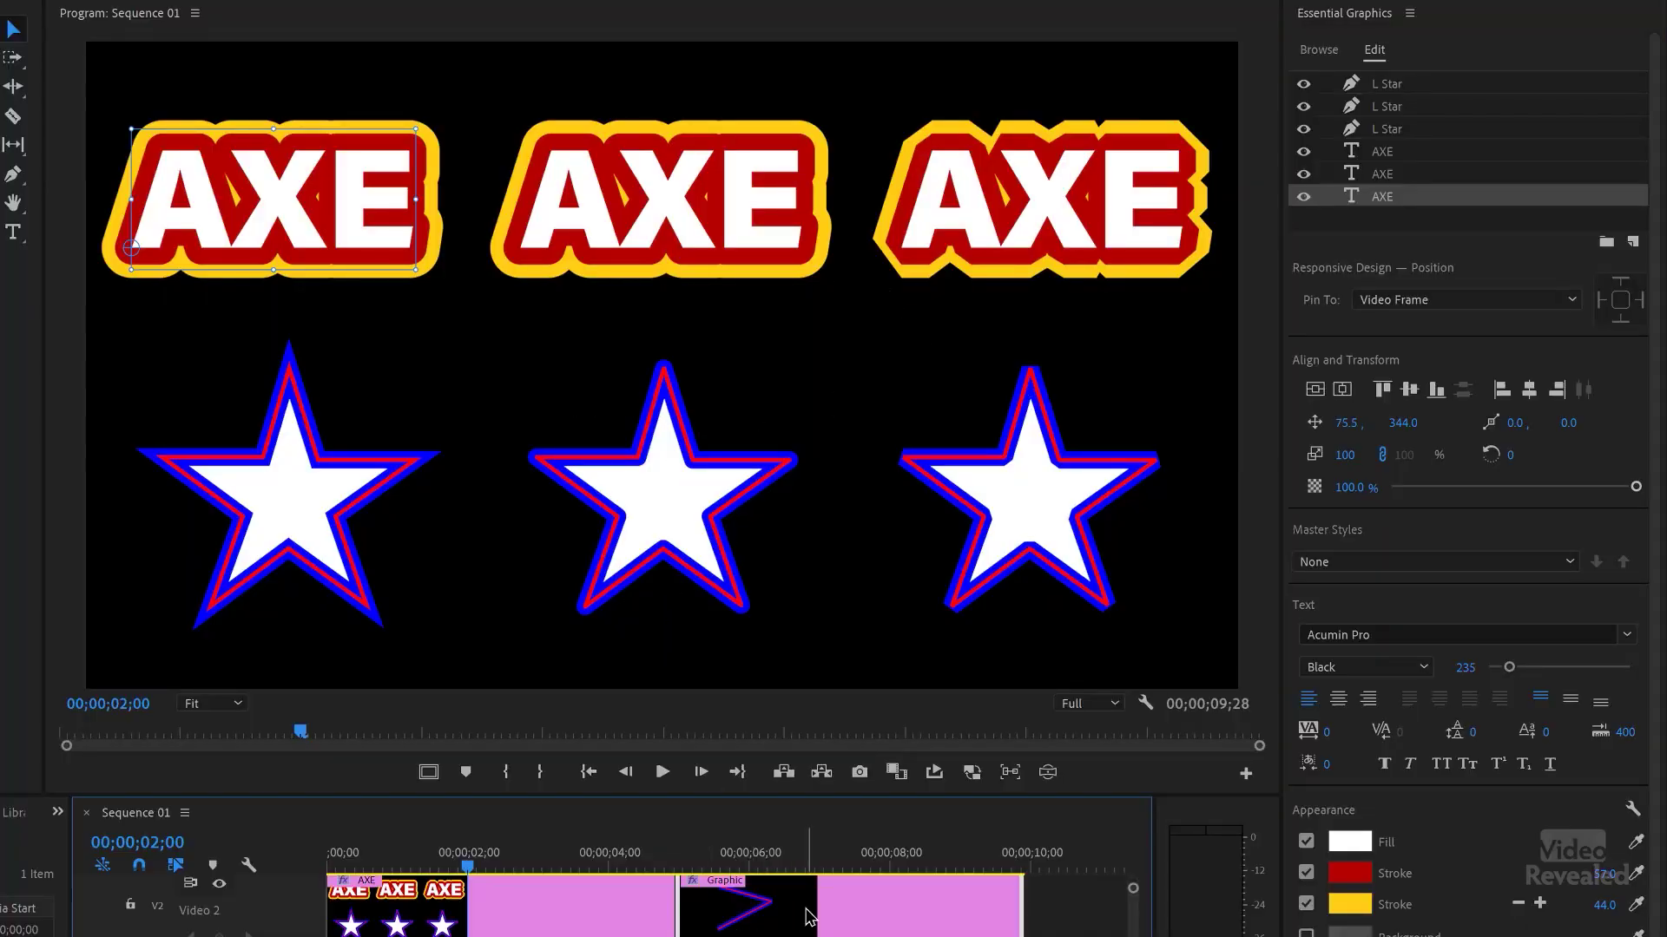
click(807, 857)
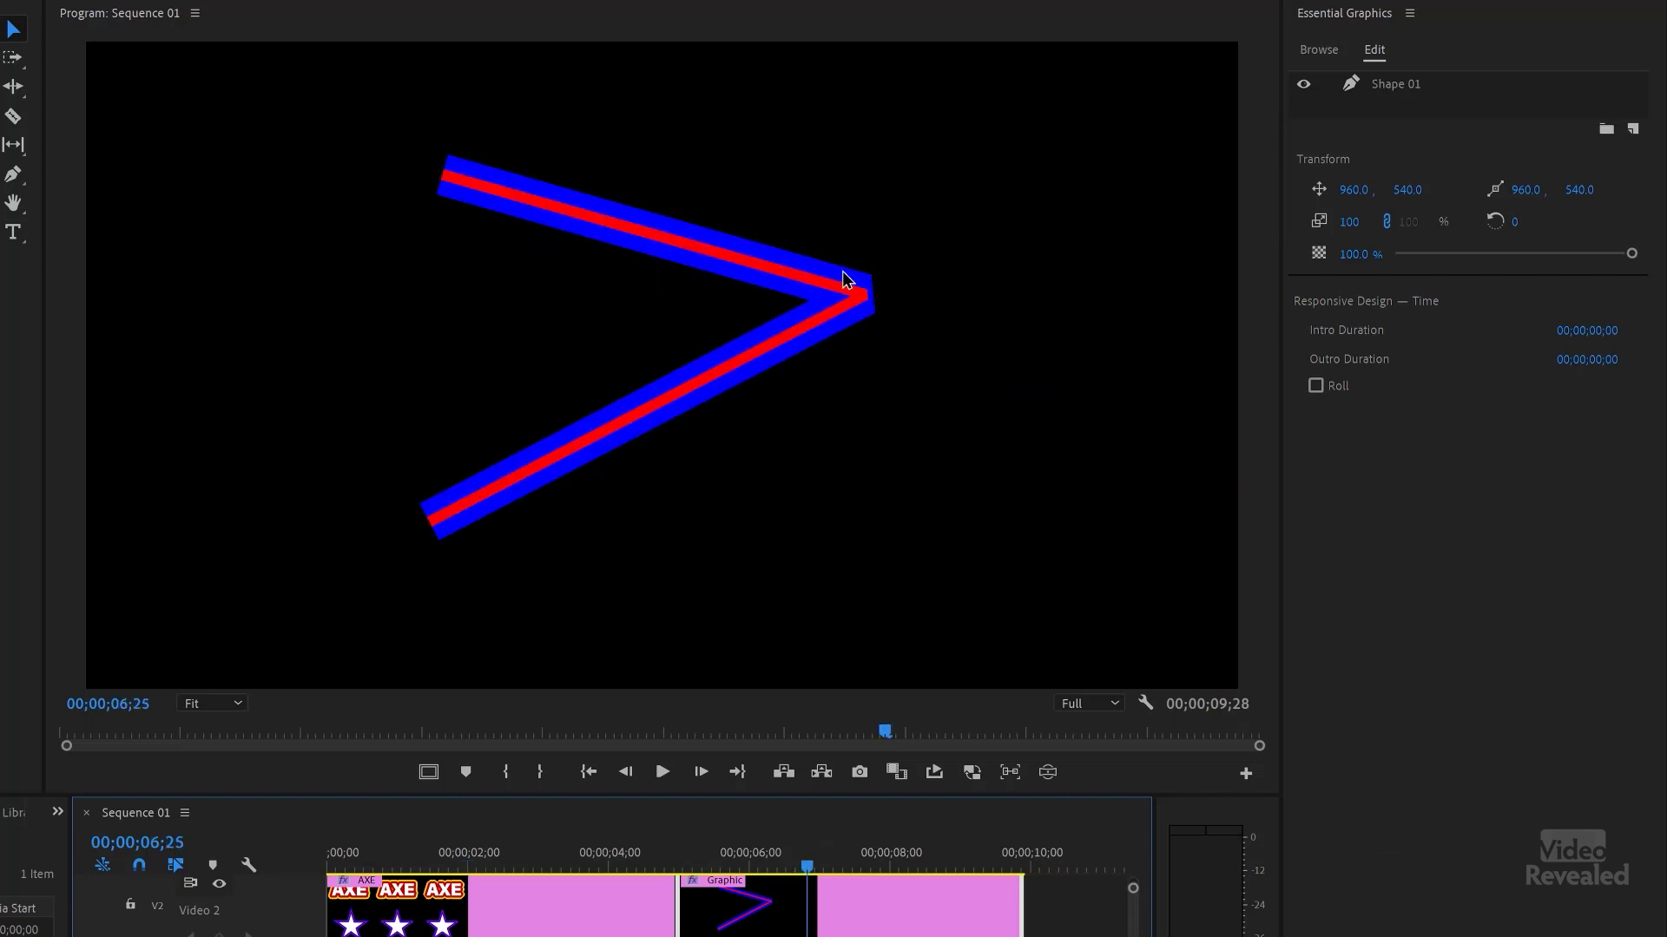
click(854, 309)
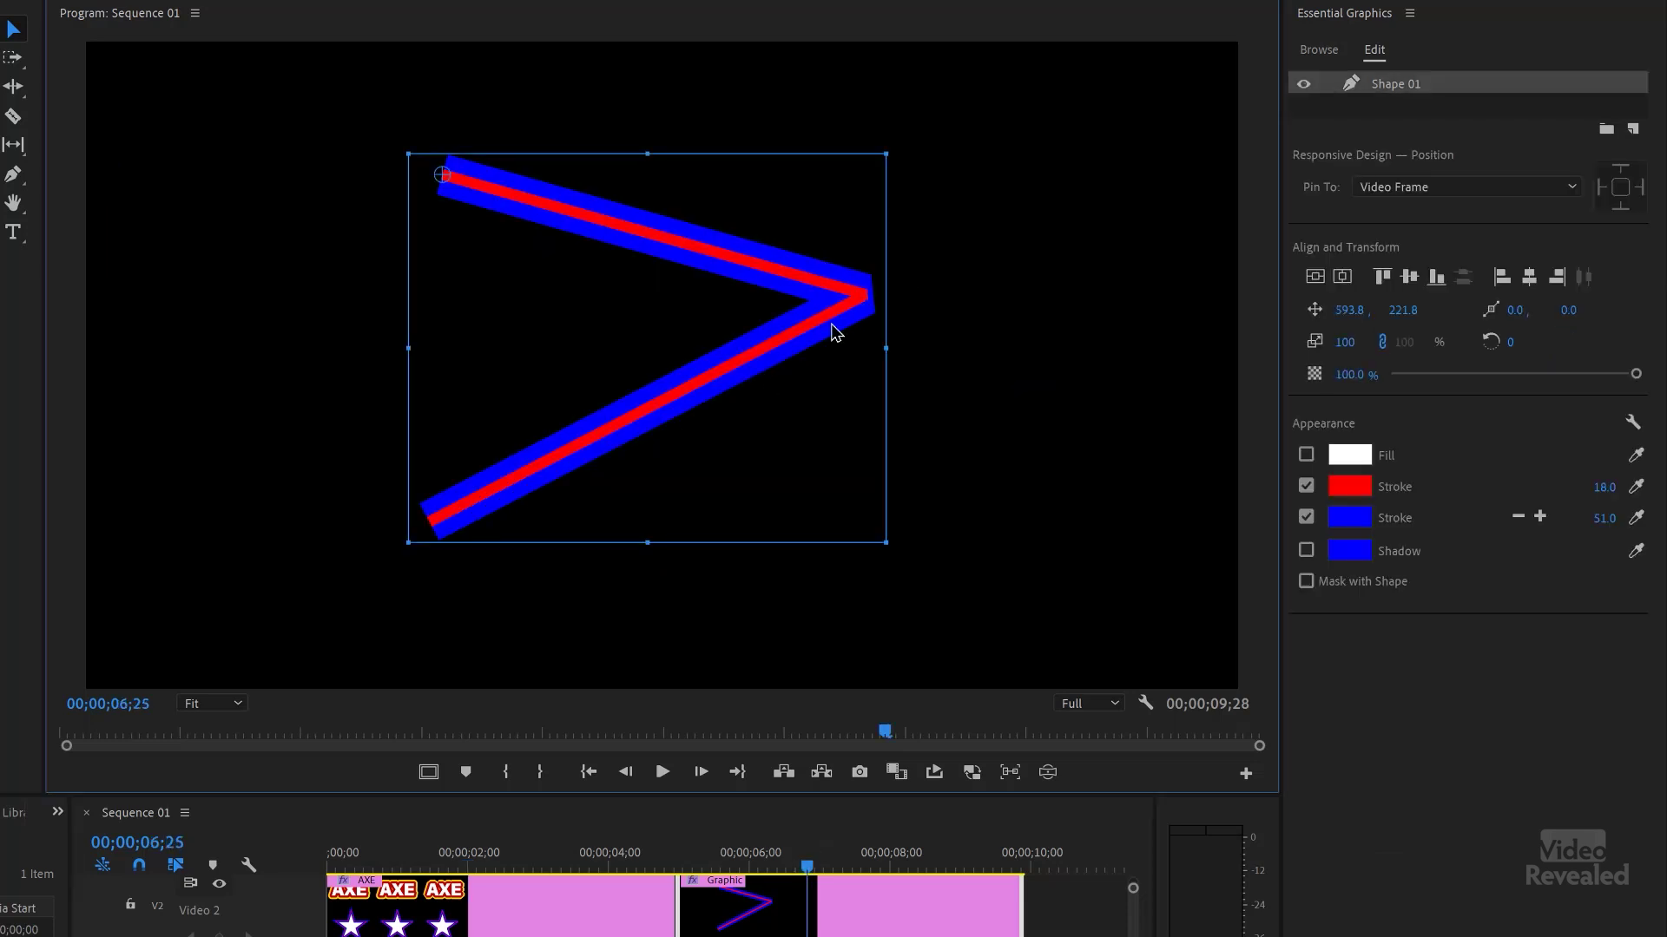
key(p)
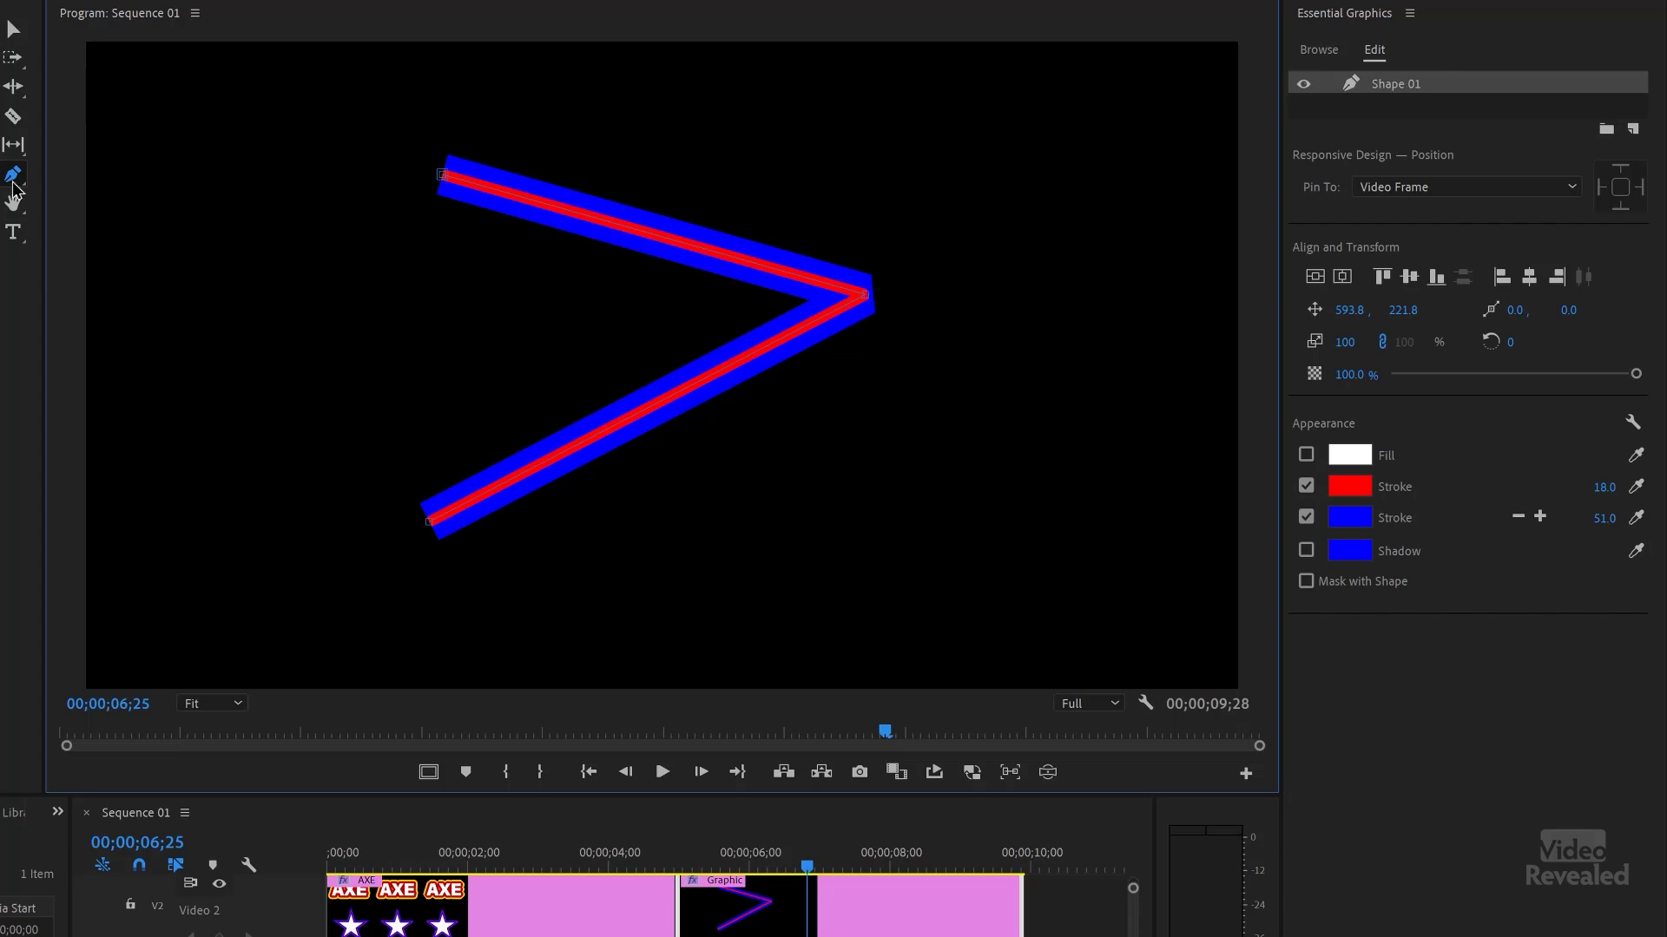
drag(865, 299, 806, 305)
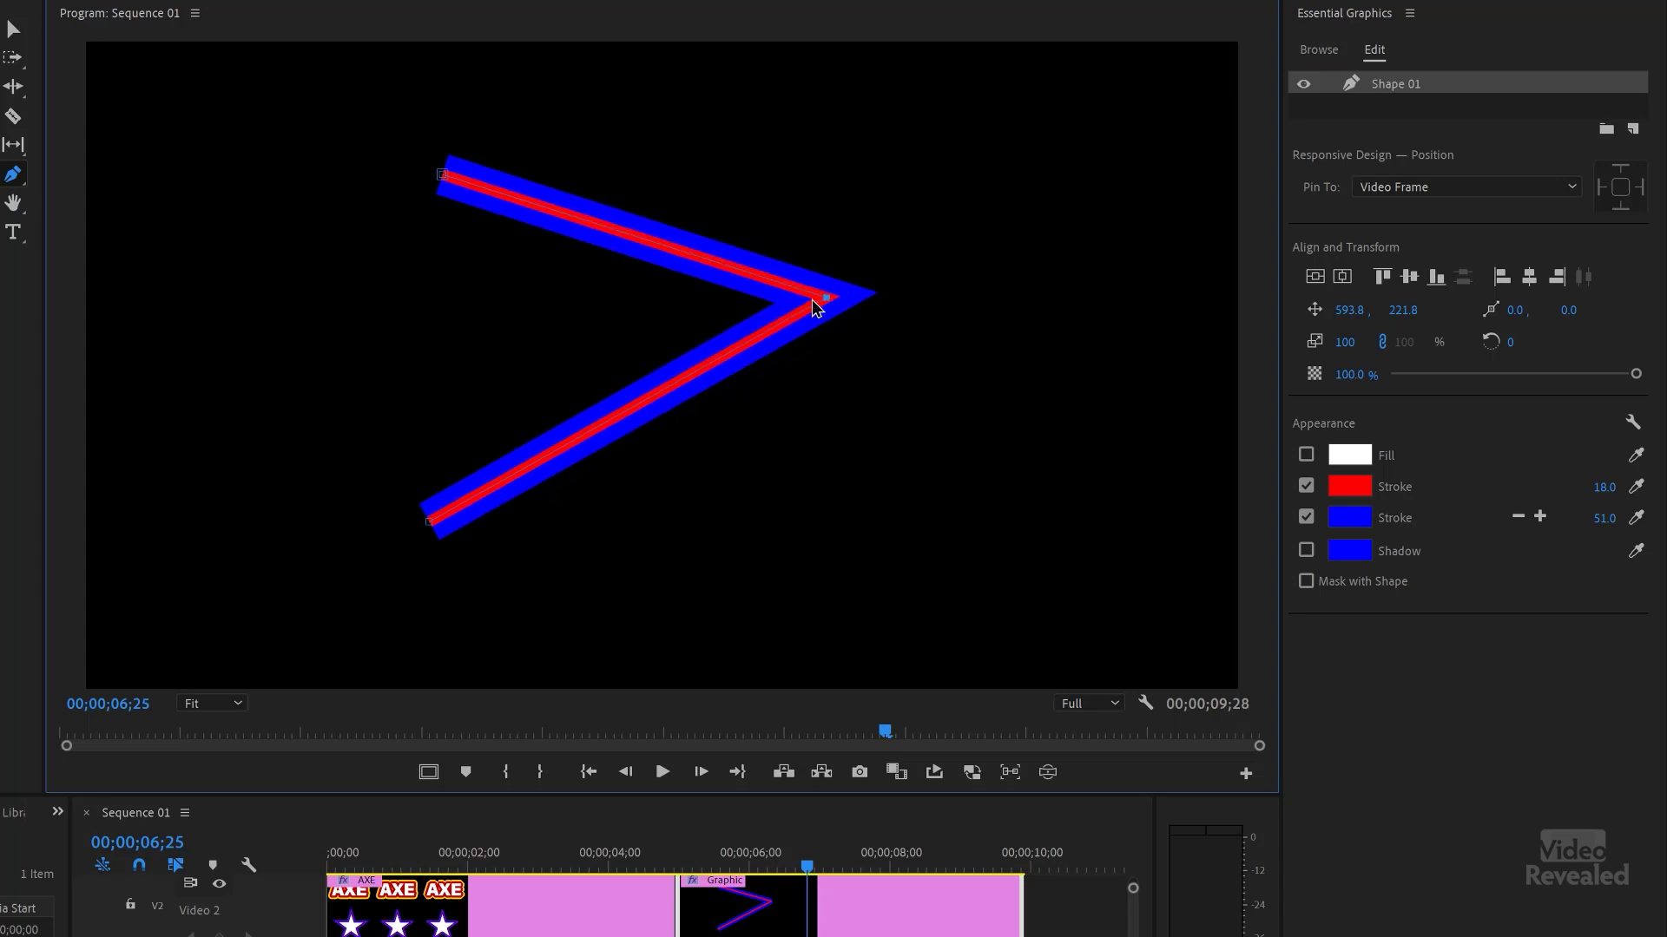
drag(859, 295, 805, 314)
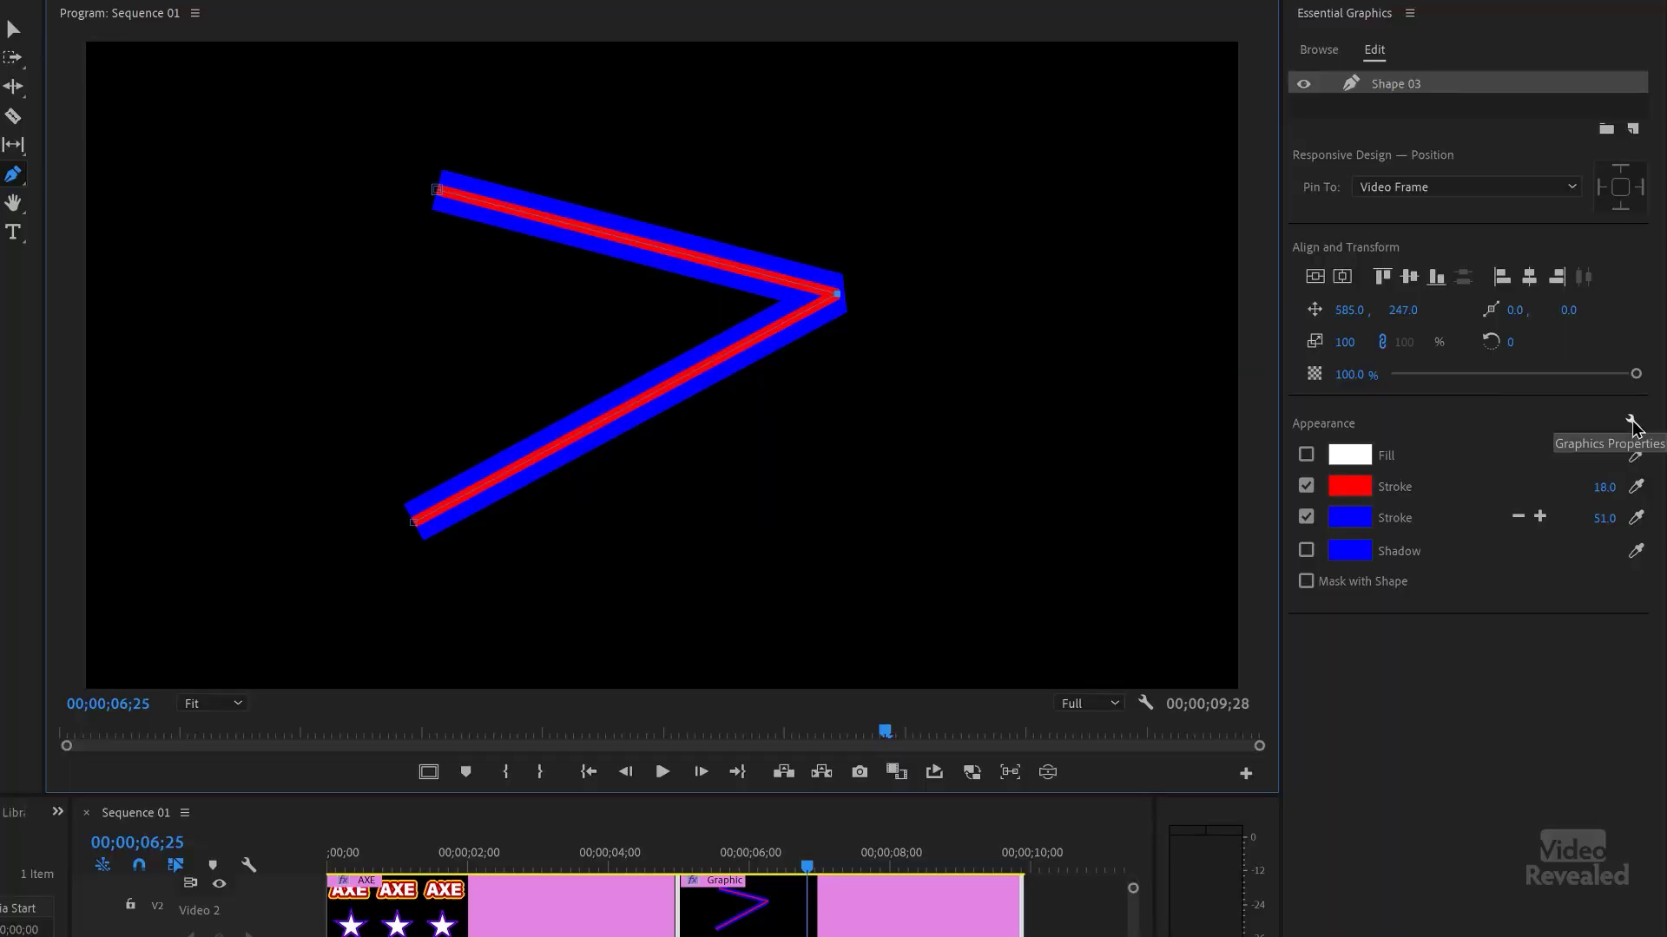
Keep the chevron's Miter Join with a 9.2 miter limit and pull its apex out into a sharp point
click(1632, 423)
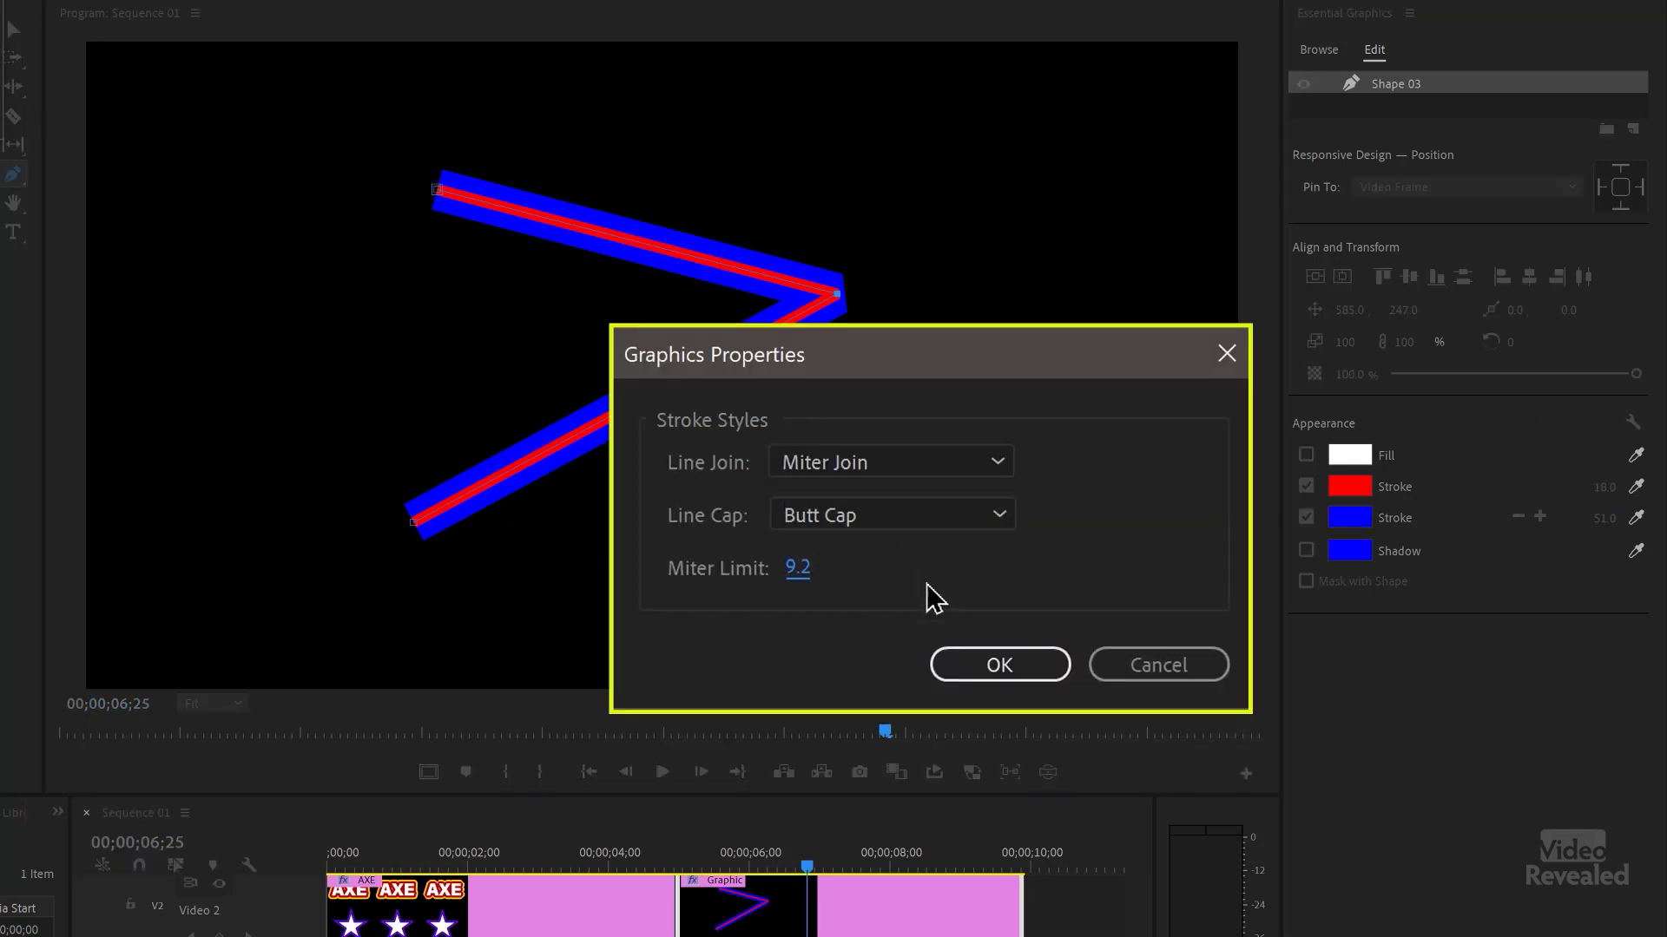
click(1000, 665)
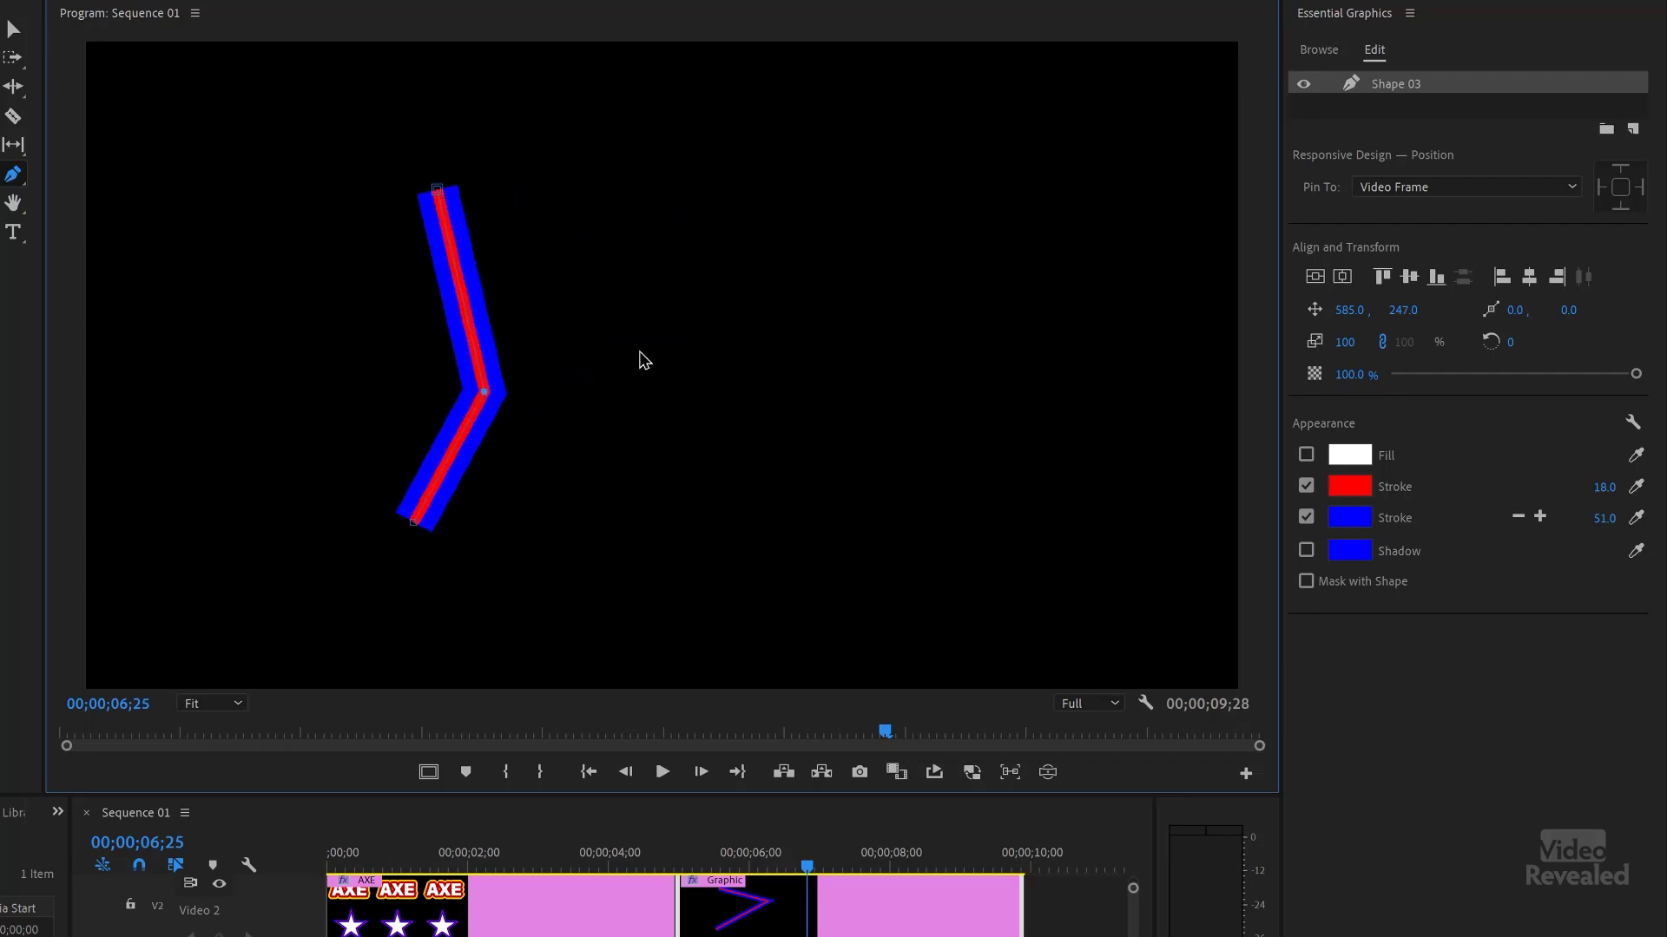
drag(483, 392, 807, 307)
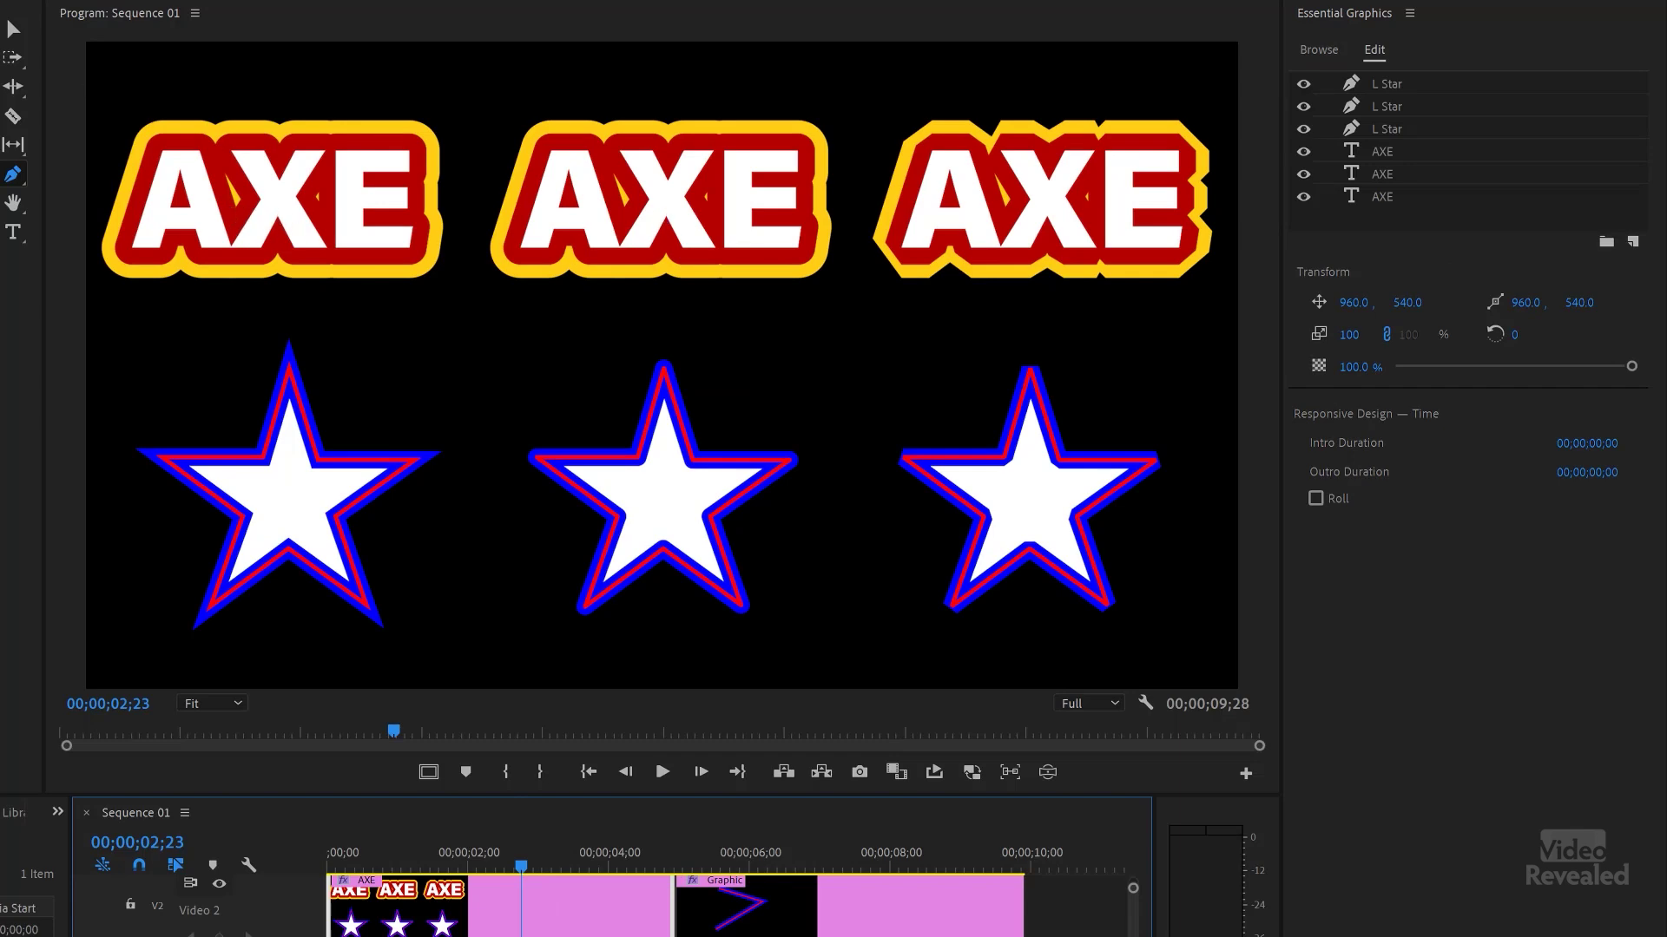
Add a third purple stroke to the first AXE title and widen it to 72
click(9, 33)
click(236, 169)
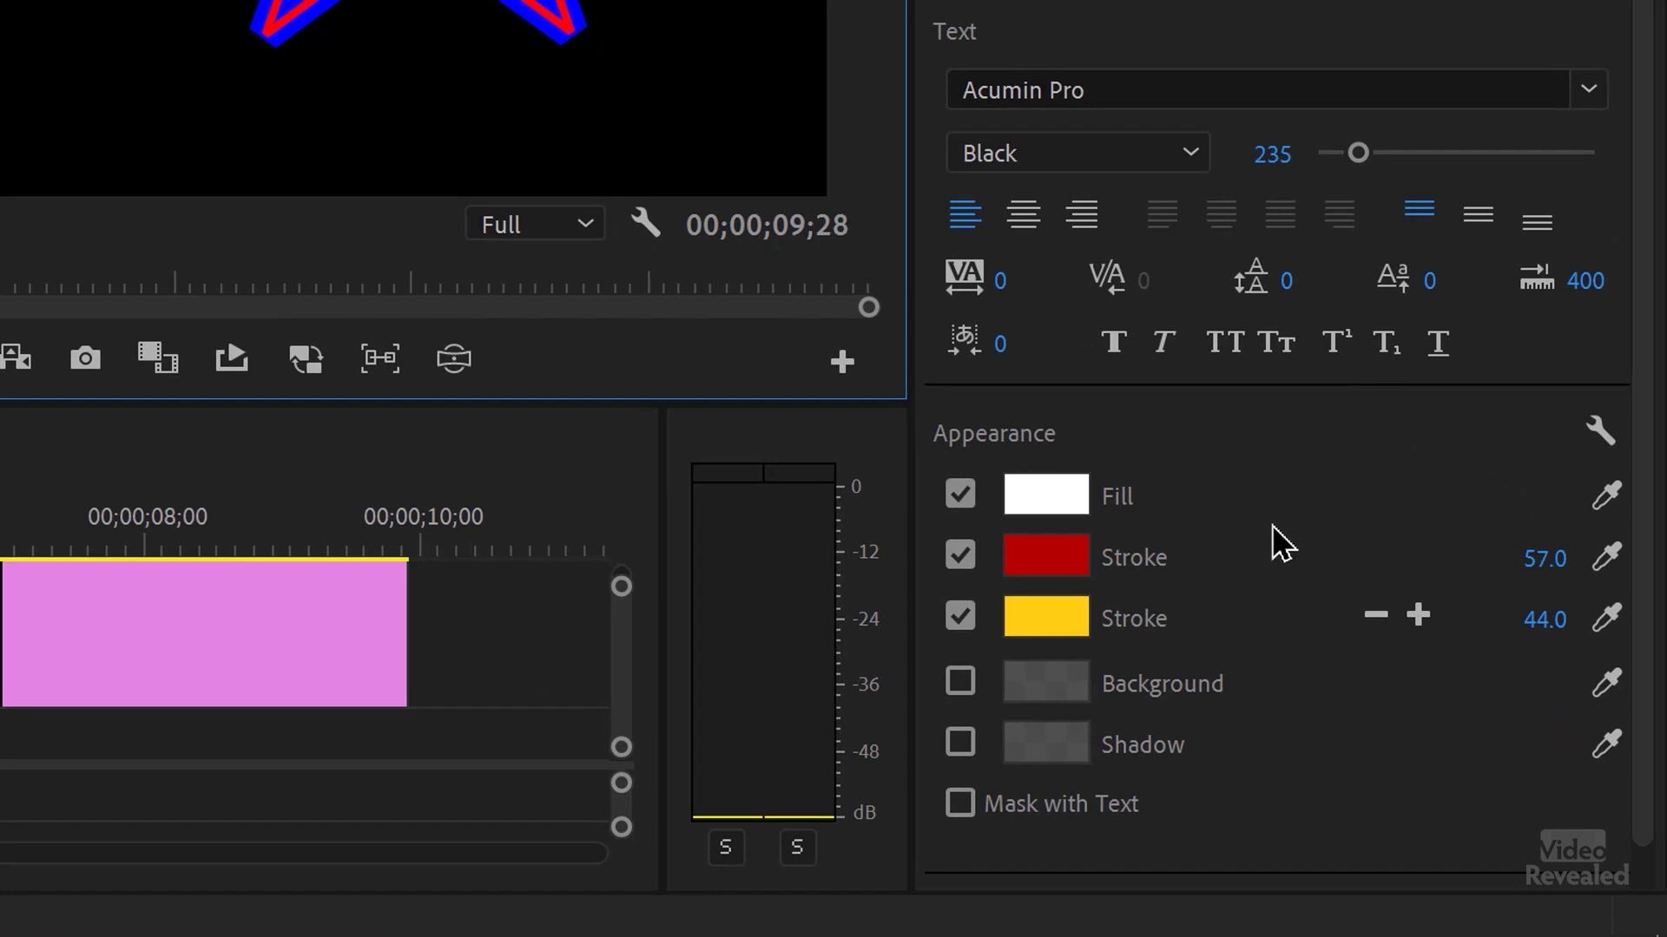
click(1418, 618)
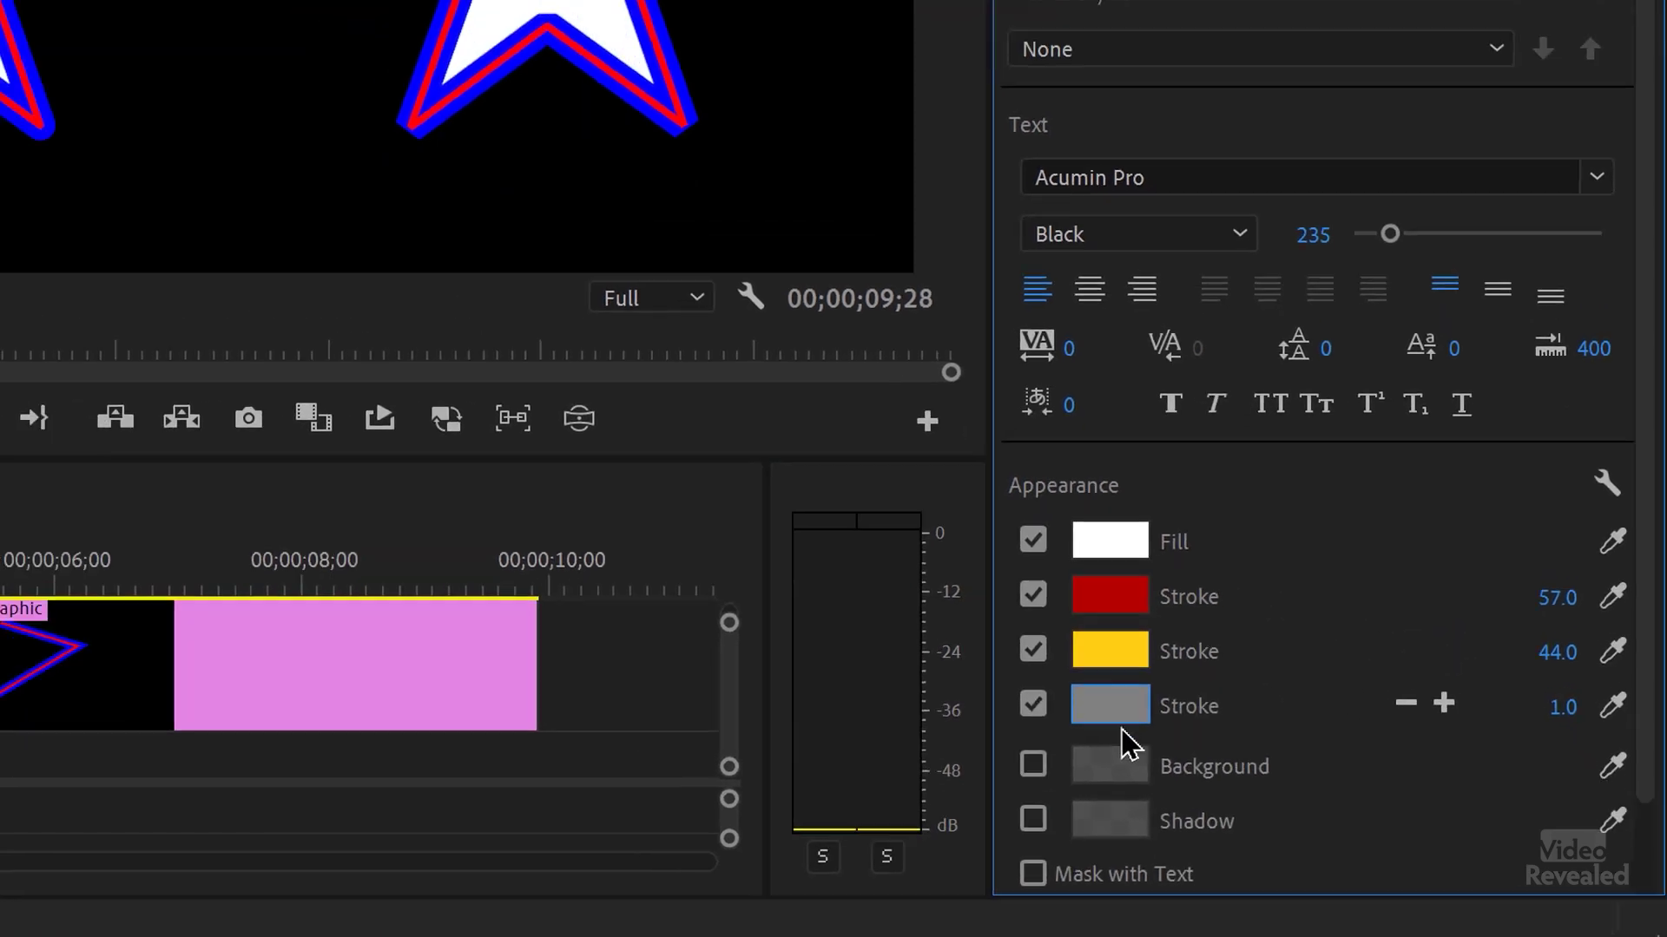
click(1120, 719)
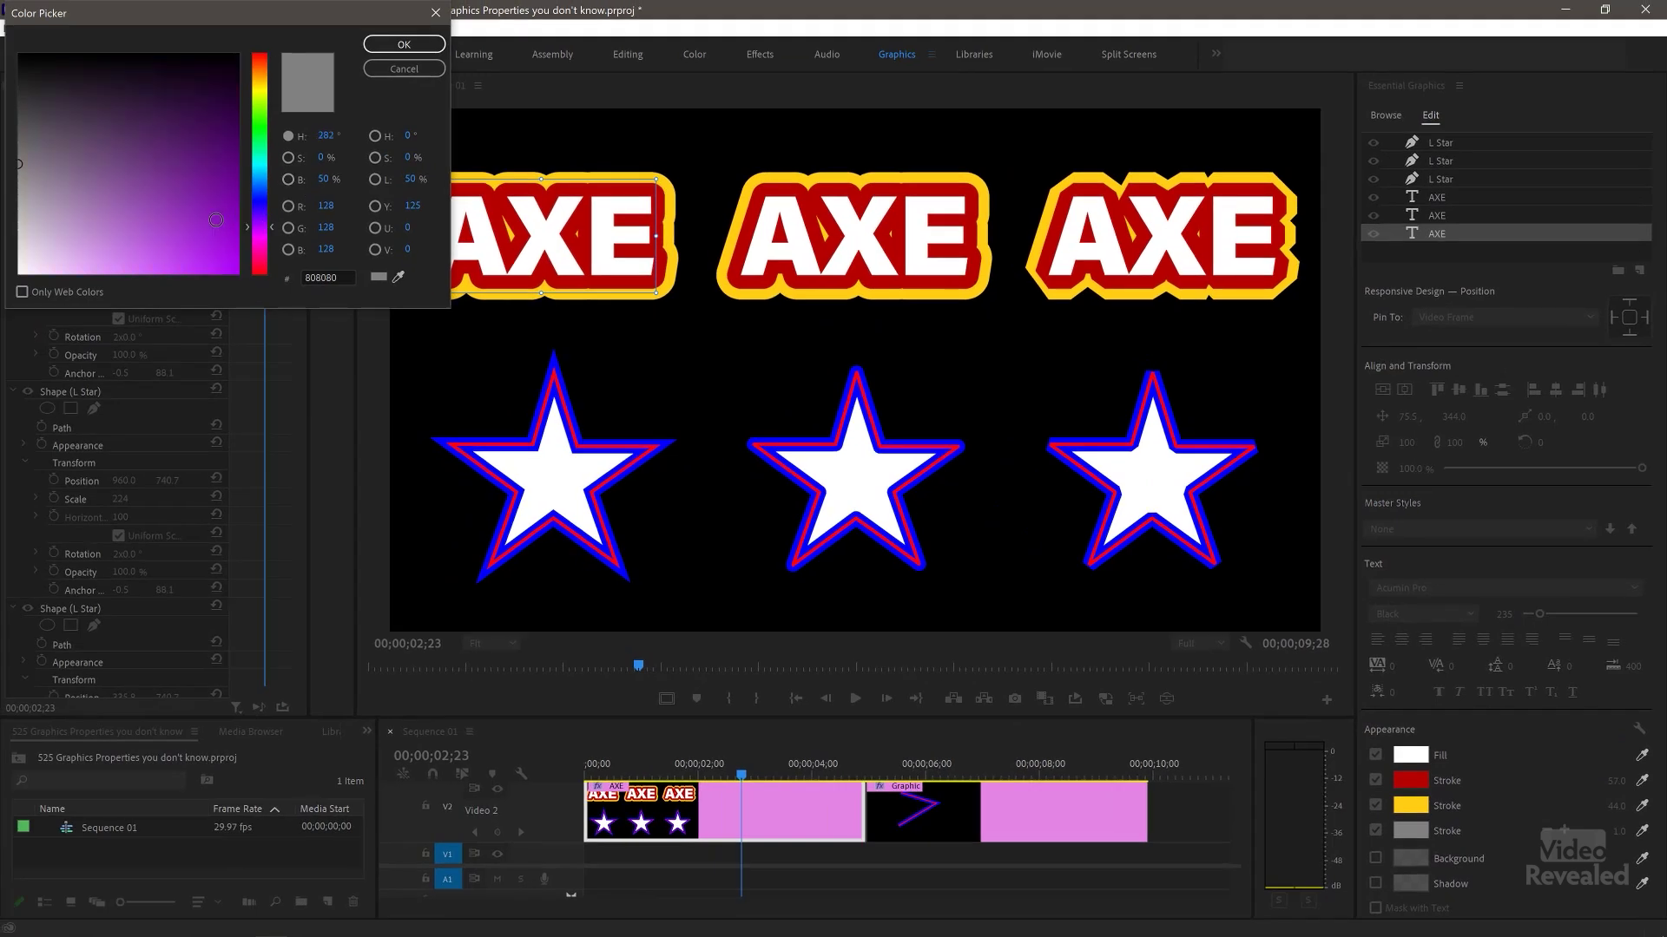
click(216, 219)
click(403, 43)
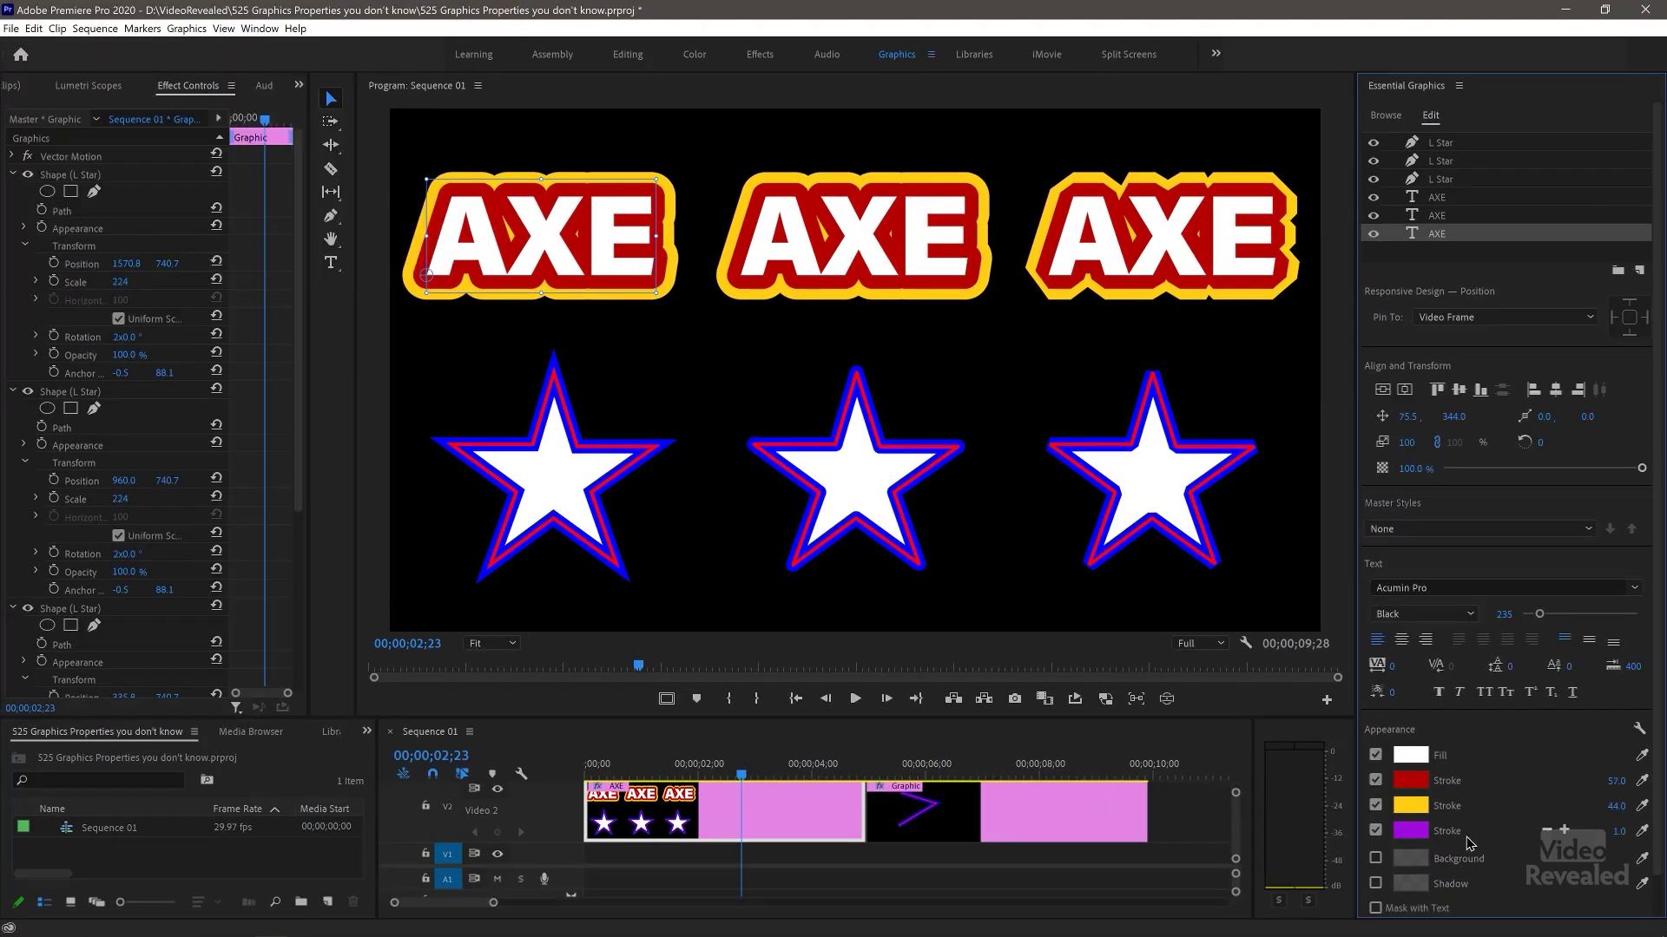
drag(1619, 831, 1658, 830)
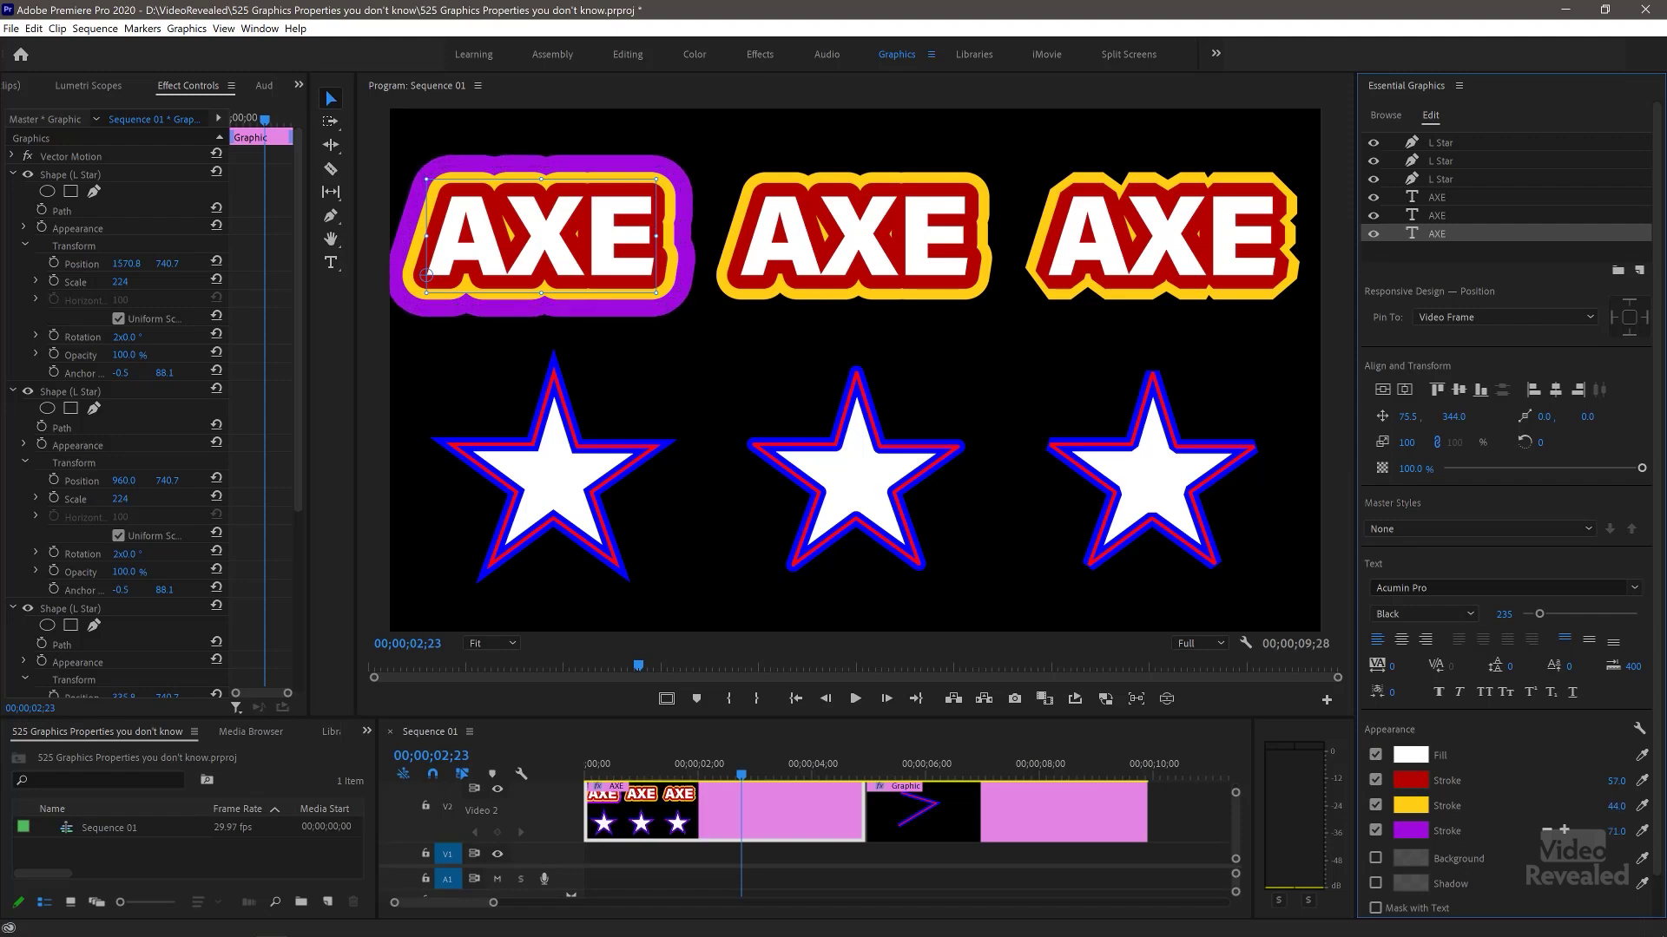
Set the purple stroke to Miter Join with Butt Cap, then deselect the title
click(1639, 730)
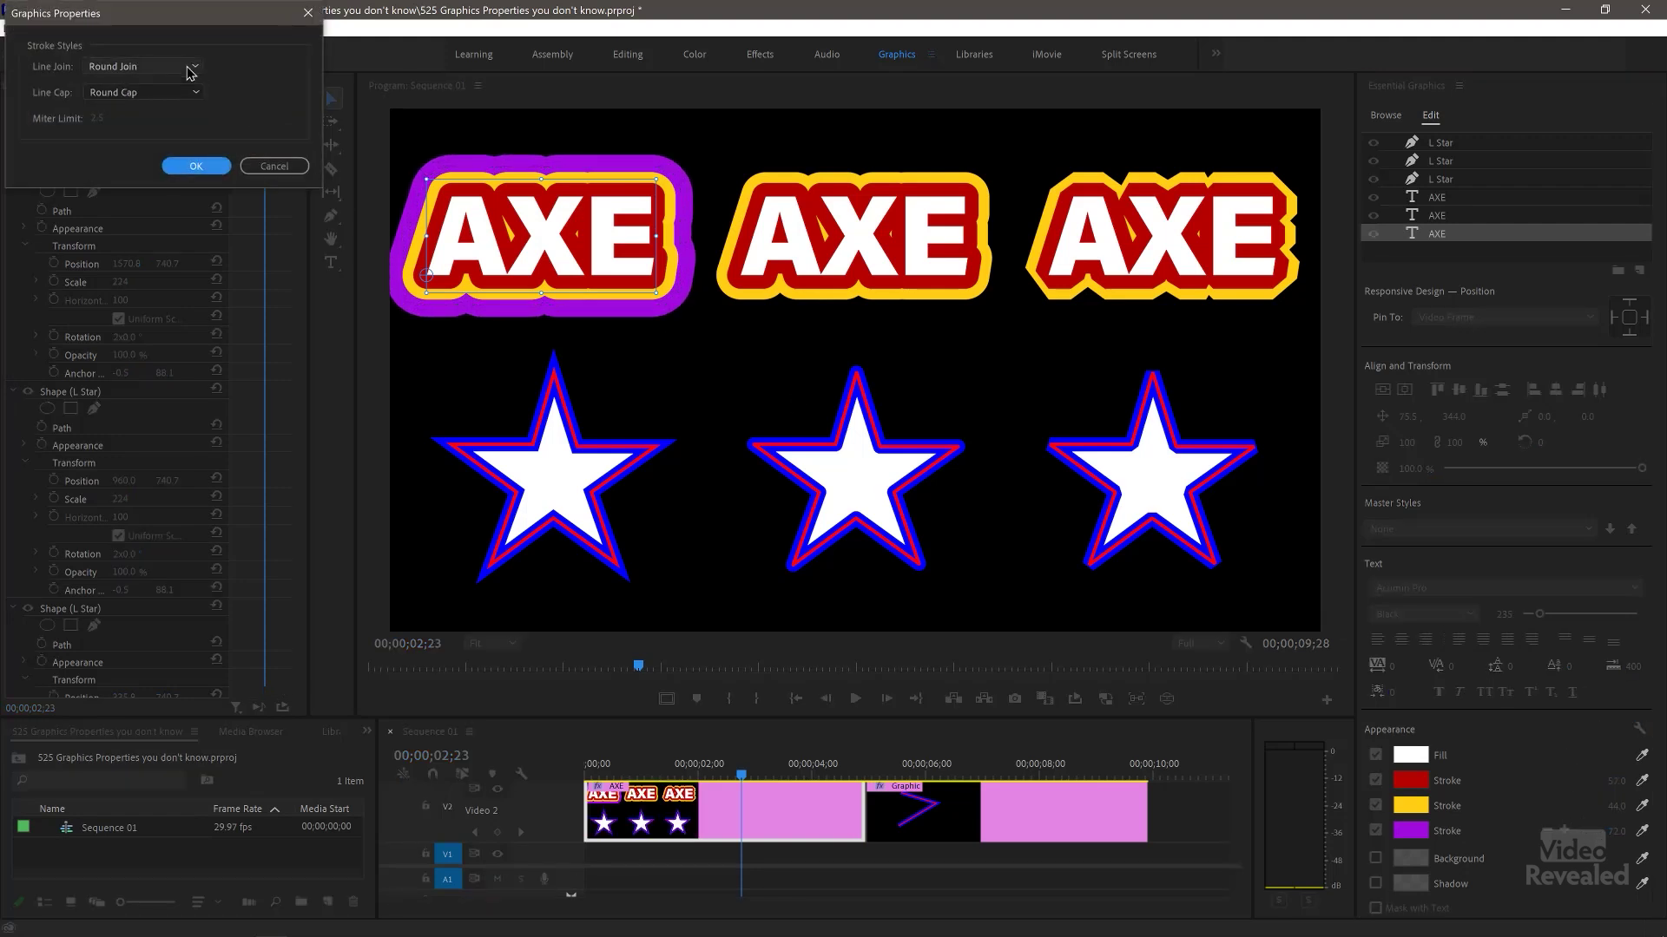
click(184, 68)
click(122, 84)
click(164, 93)
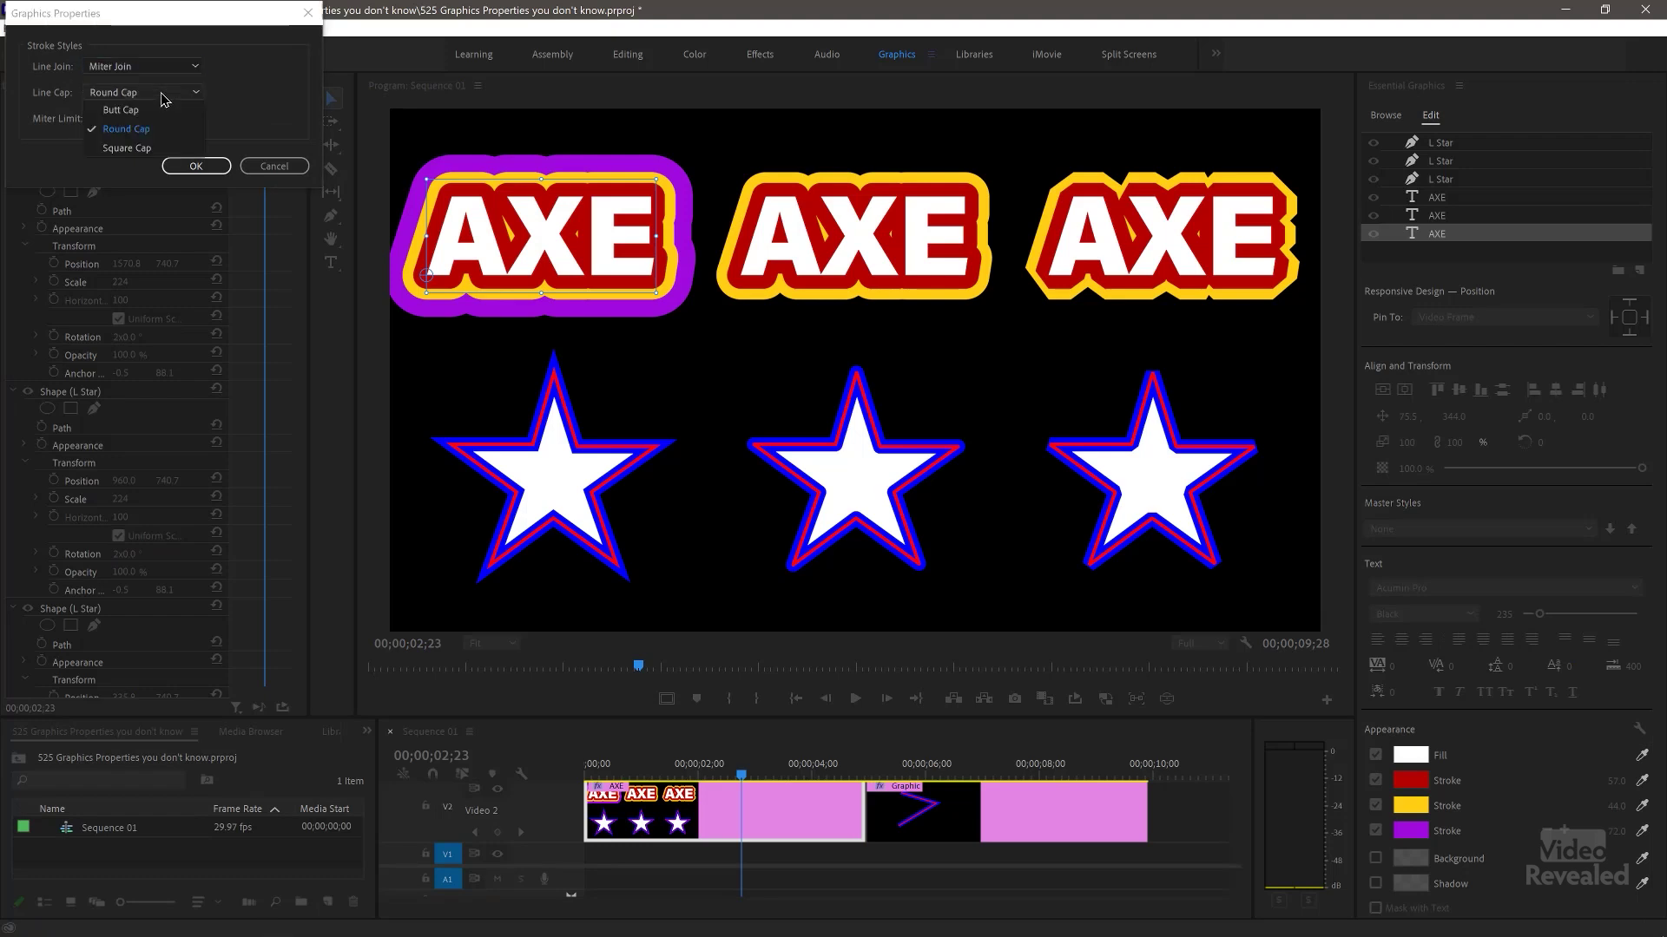
click(120, 110)
click(196, 166)
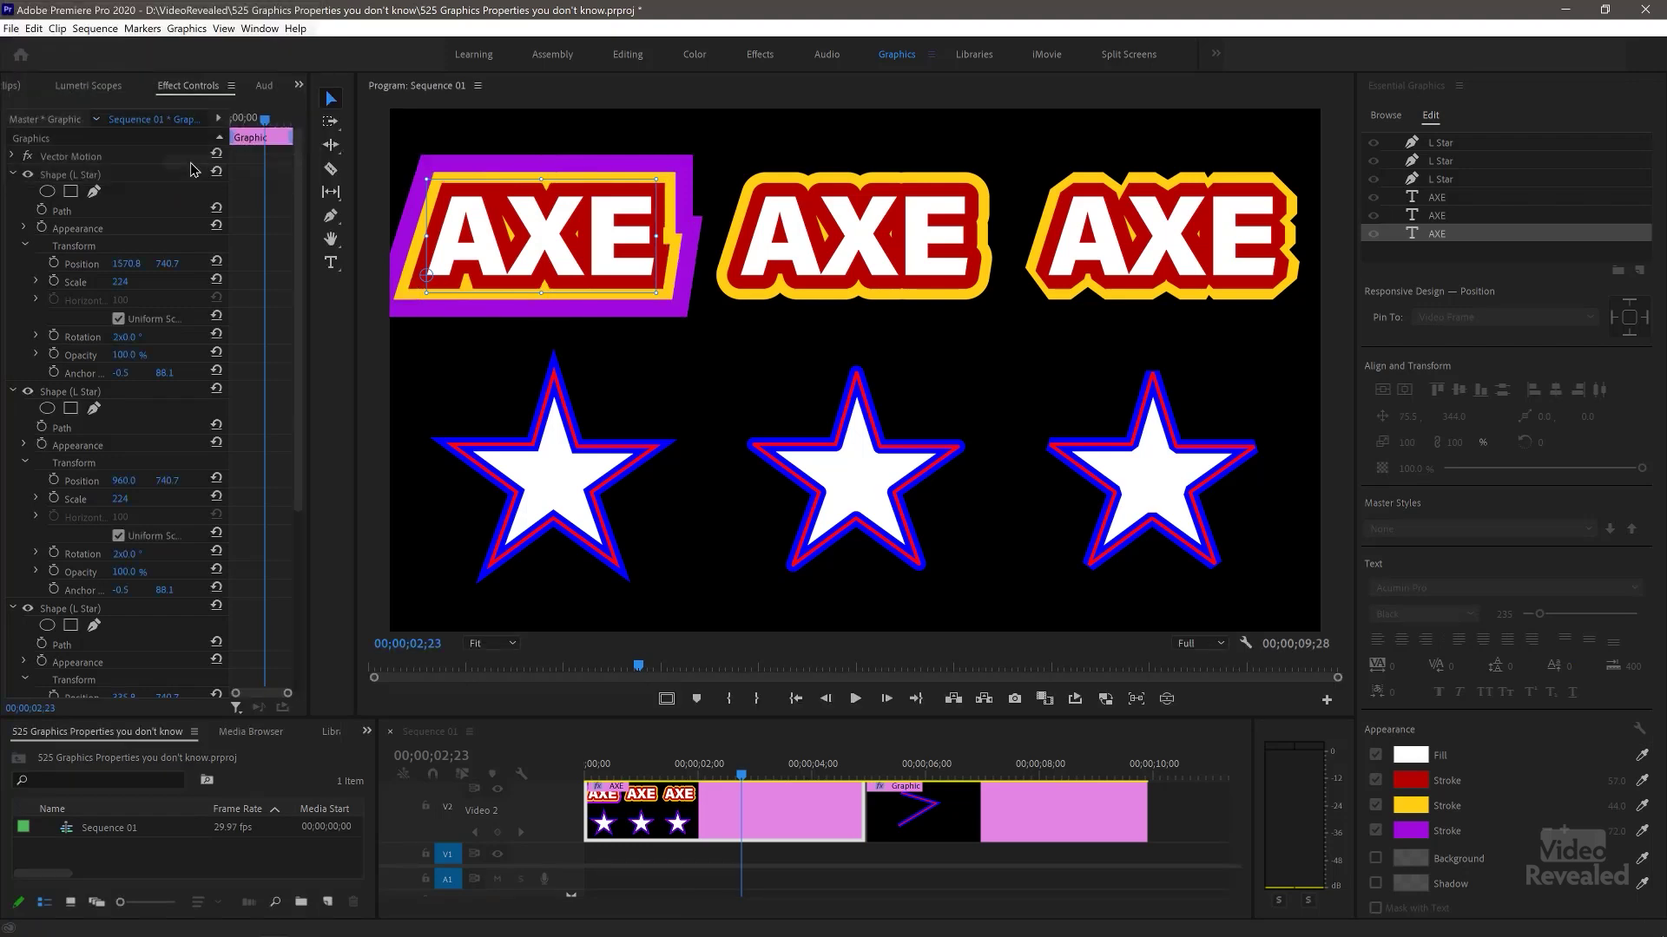
click(760, 157)
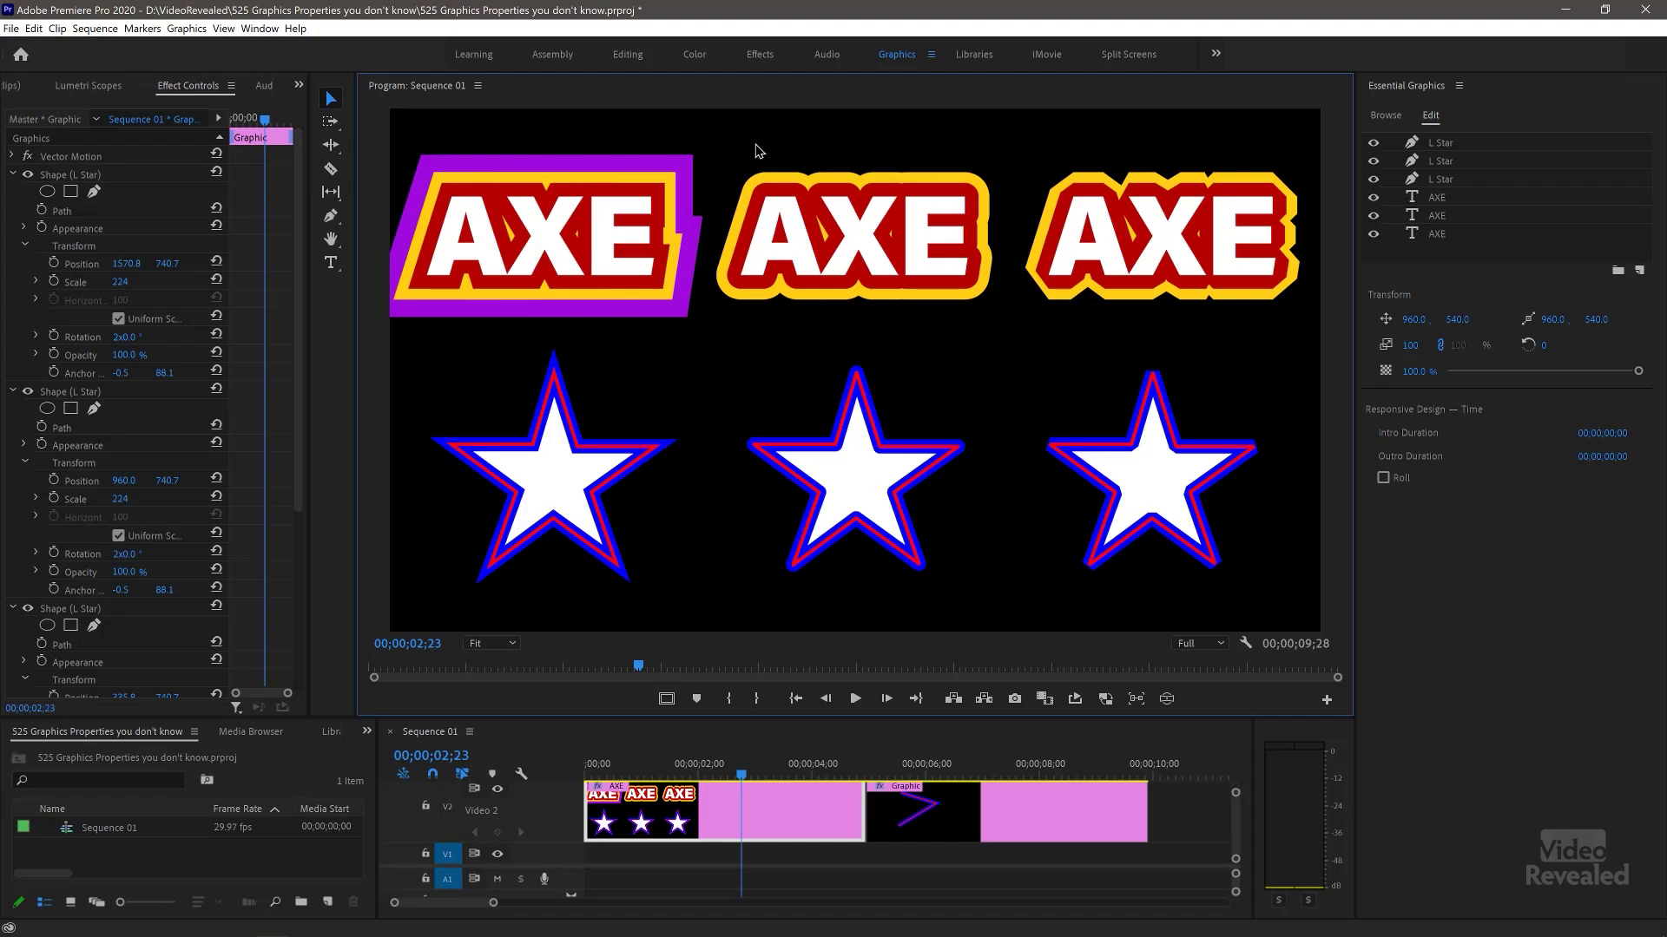